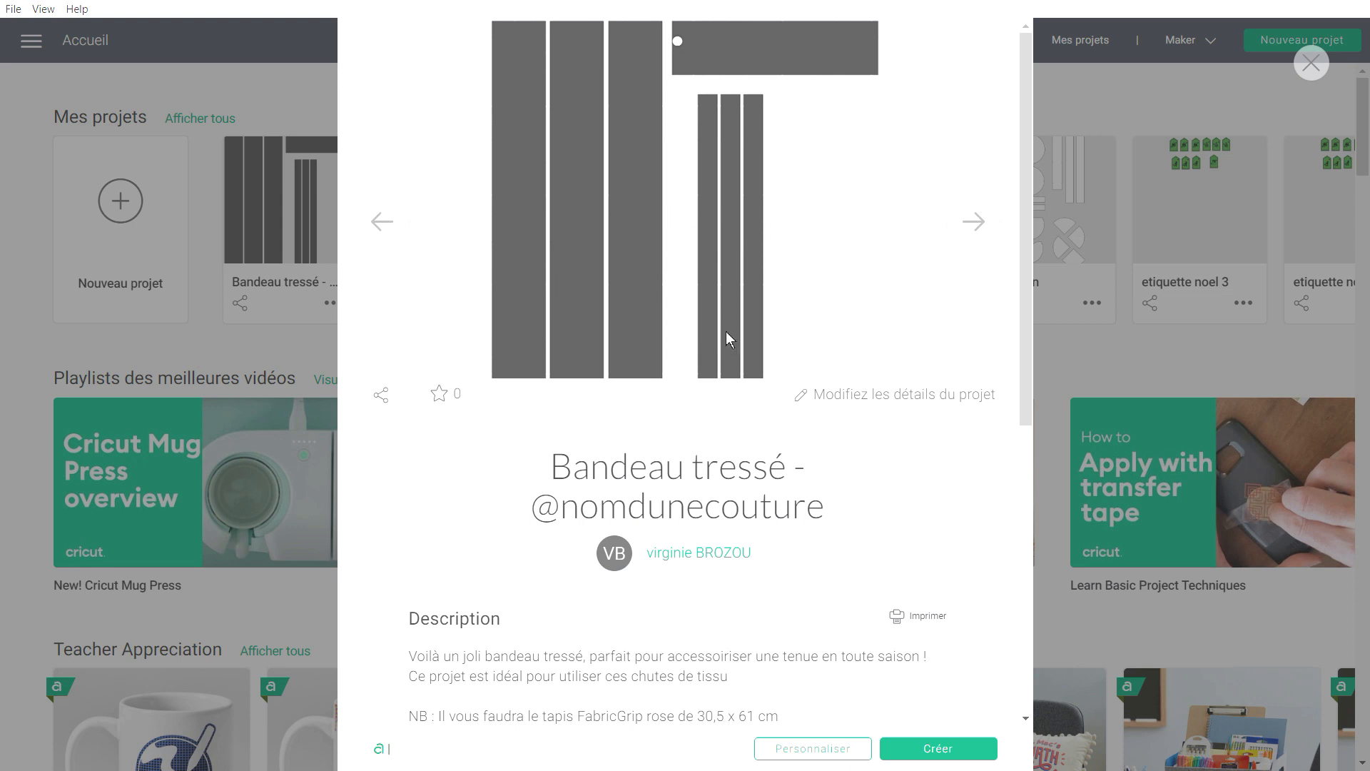
Review the Bandeau tressé project description and load it onto the canvas with Personnaliser.
{"action": "scroll", "coordinate": [806, 531], "scroll_direction": "down", "scroll_amount": 3}
{"action": "scroll", "coordinate": [809, 537], "scroll_direction": "down", "scroll_amount": 5}
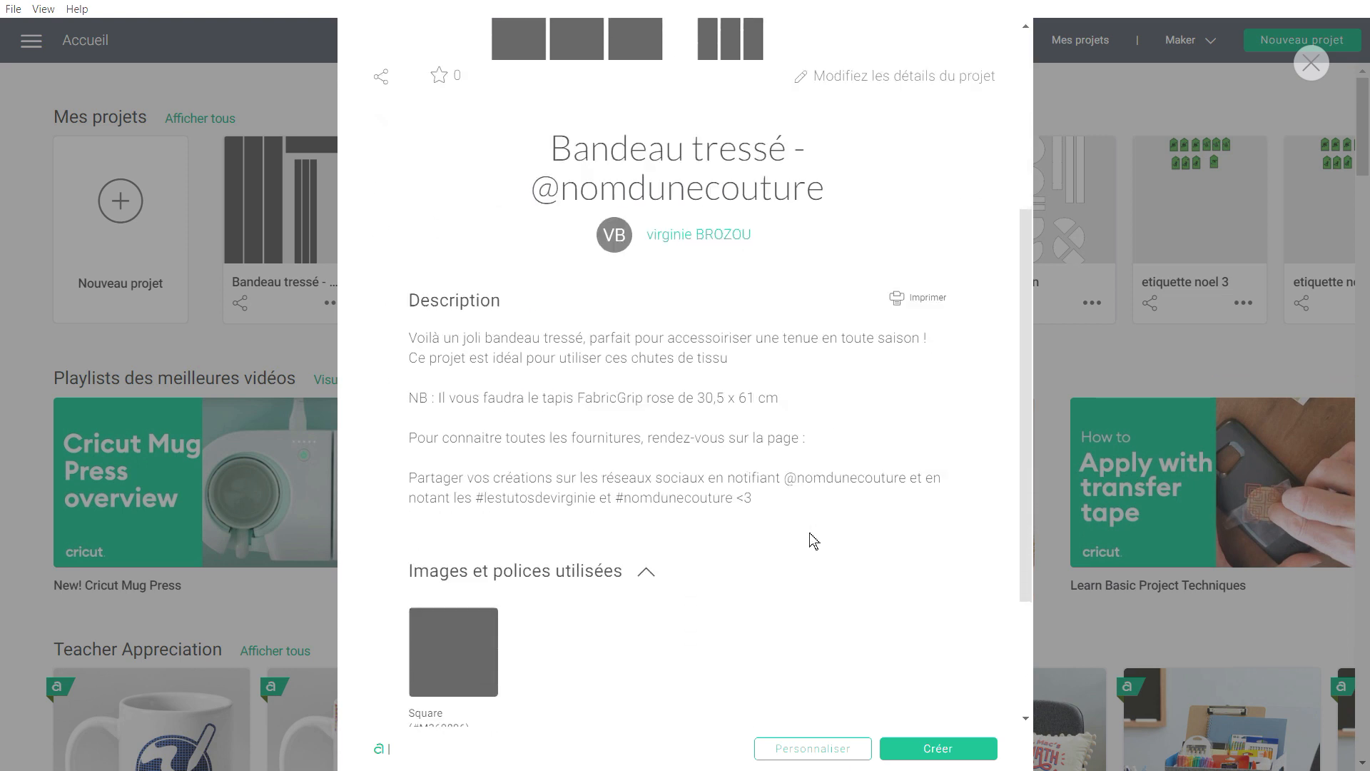
{"action": "scroll", "coordinate": [810, 538], "scroll_direction": "up", "scroll_amount": 7}
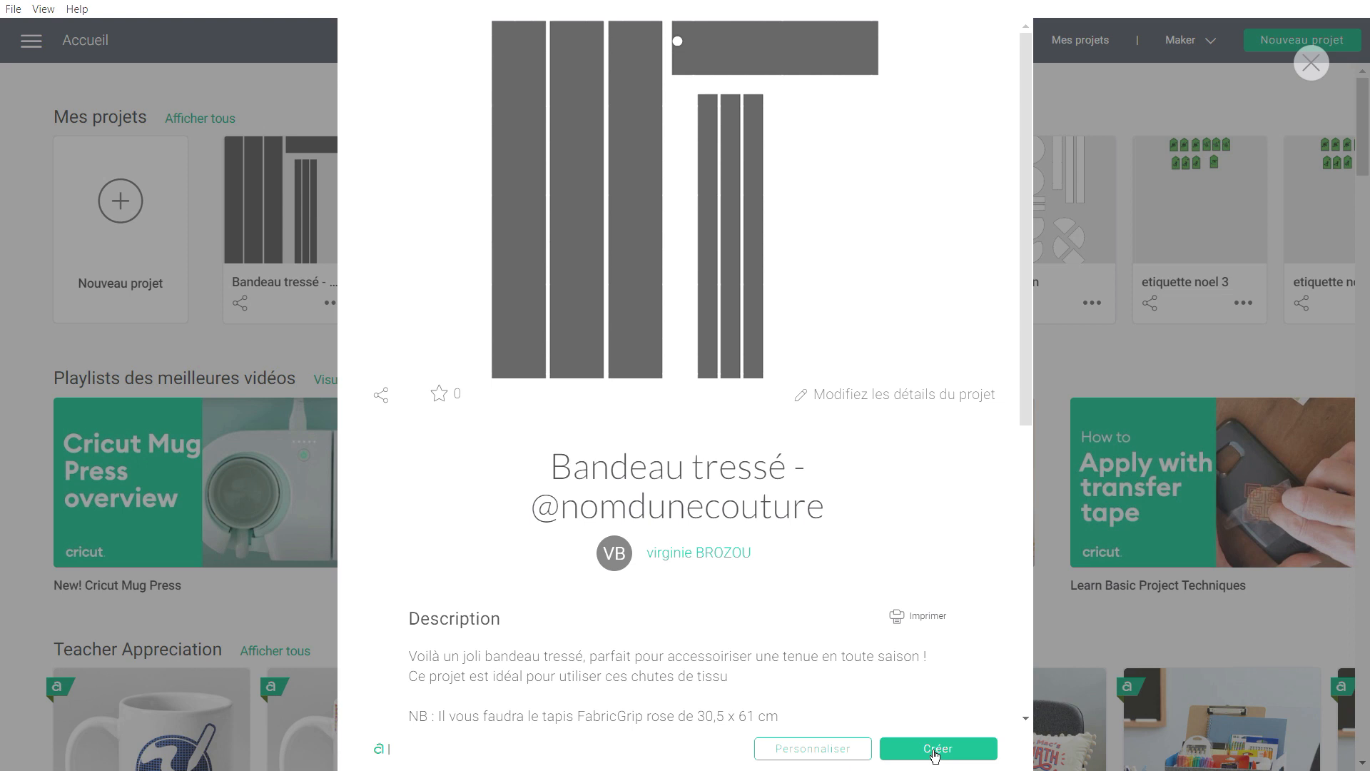
{"action": "left_click", "coordinate": [813, 749]}
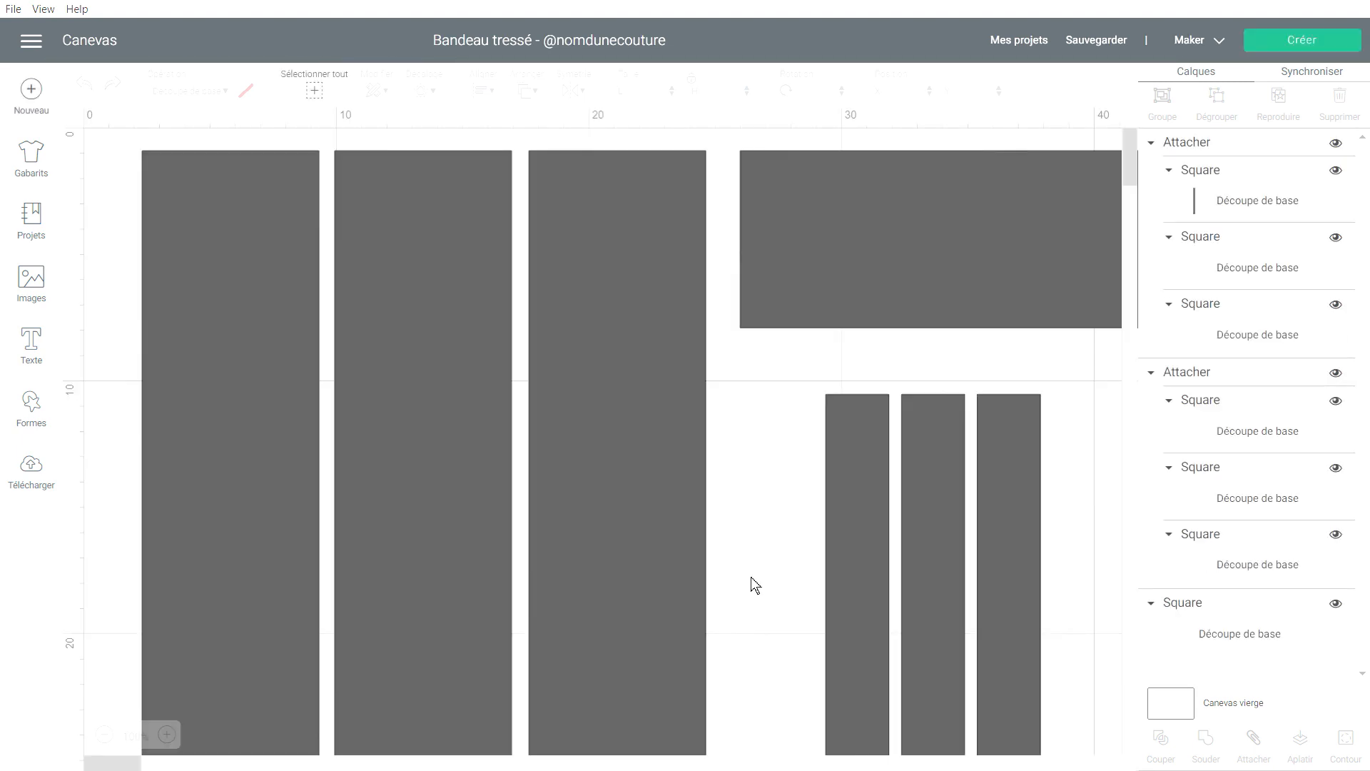
Zoom out and read the sizes of the wide strips, narrow strips and 27×7 cm rectangle.
{"action": "scroll", "coordinate": [731, 431], "scroll_direction": "down", "scroll_amount": 5}
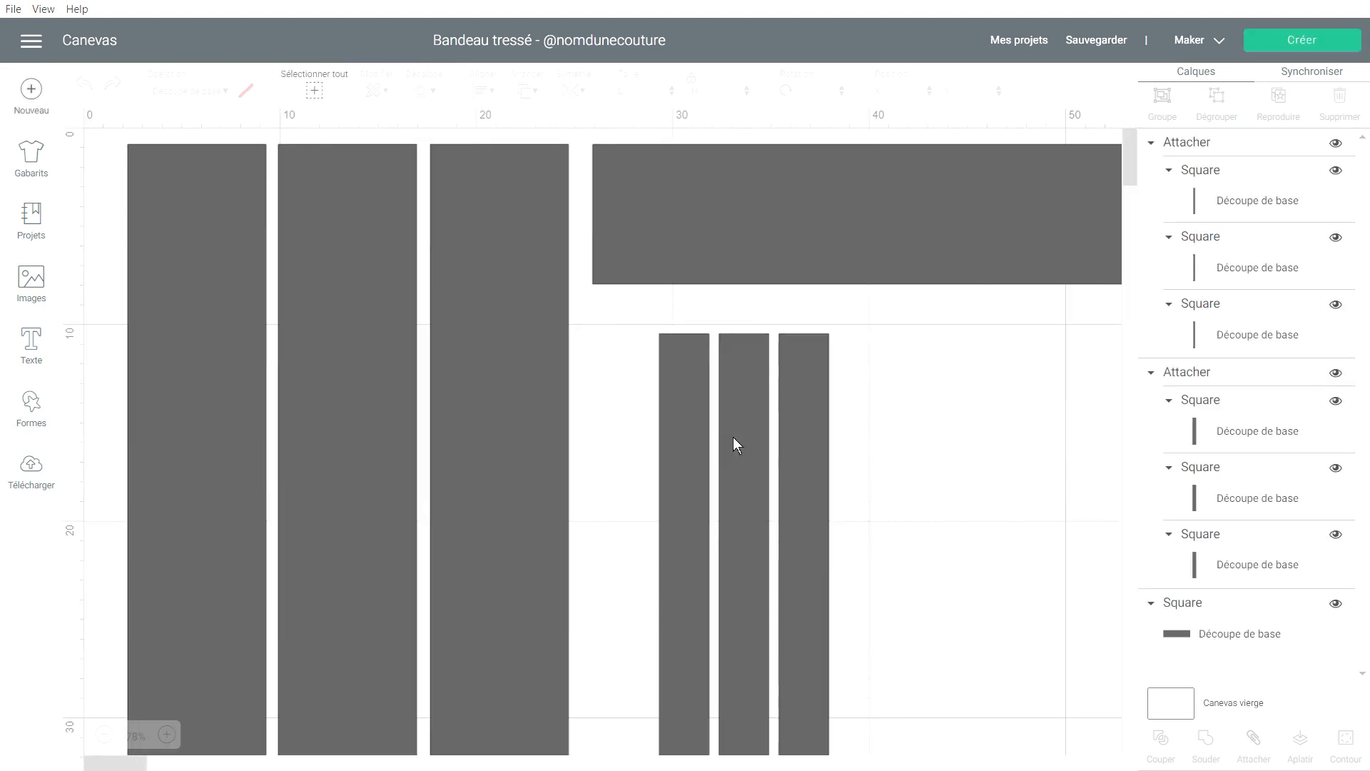
{"action": "scroll", "coordinate": [428, 426], "scroll_direction": "down", "scroll_amount": 1}
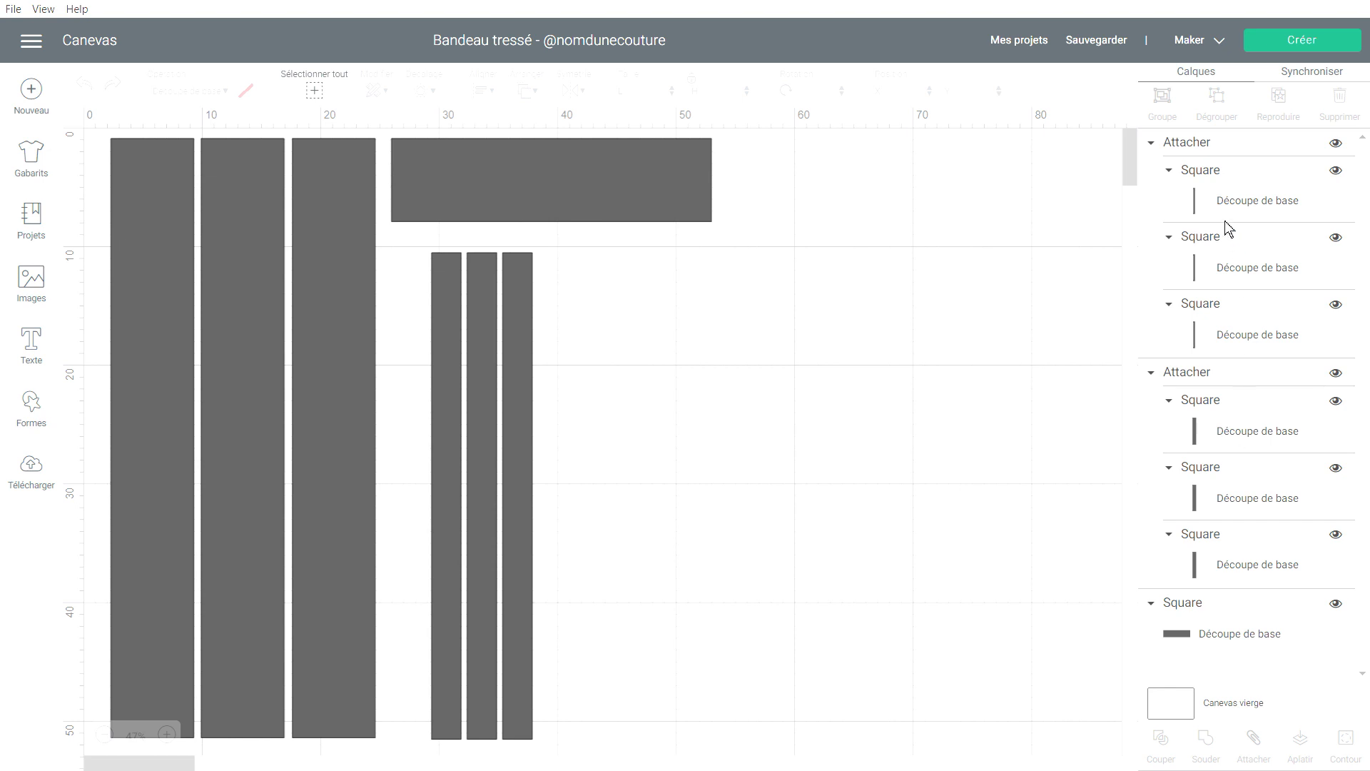
{"action": "left_click", "coordinate": [272, 298]}
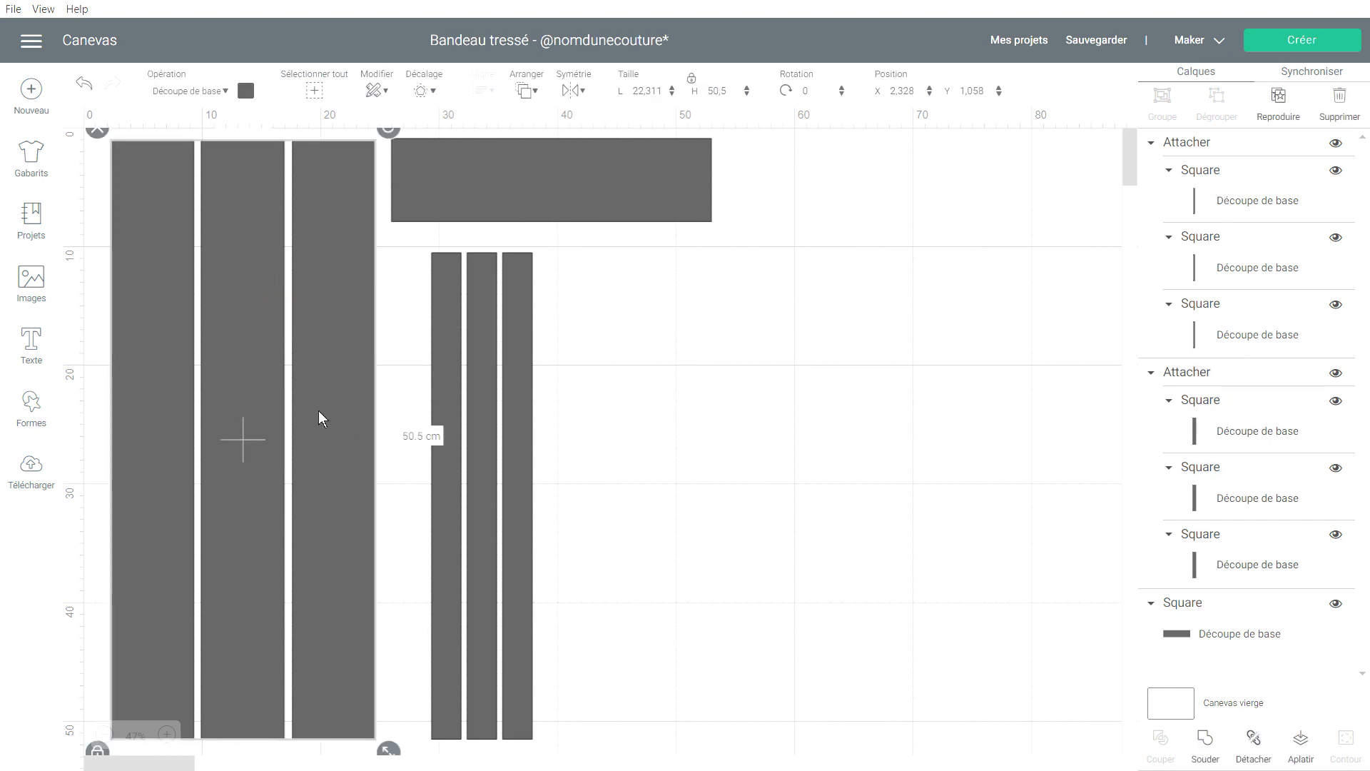
{"action": "left_click", "coordinate": [513, 384]}
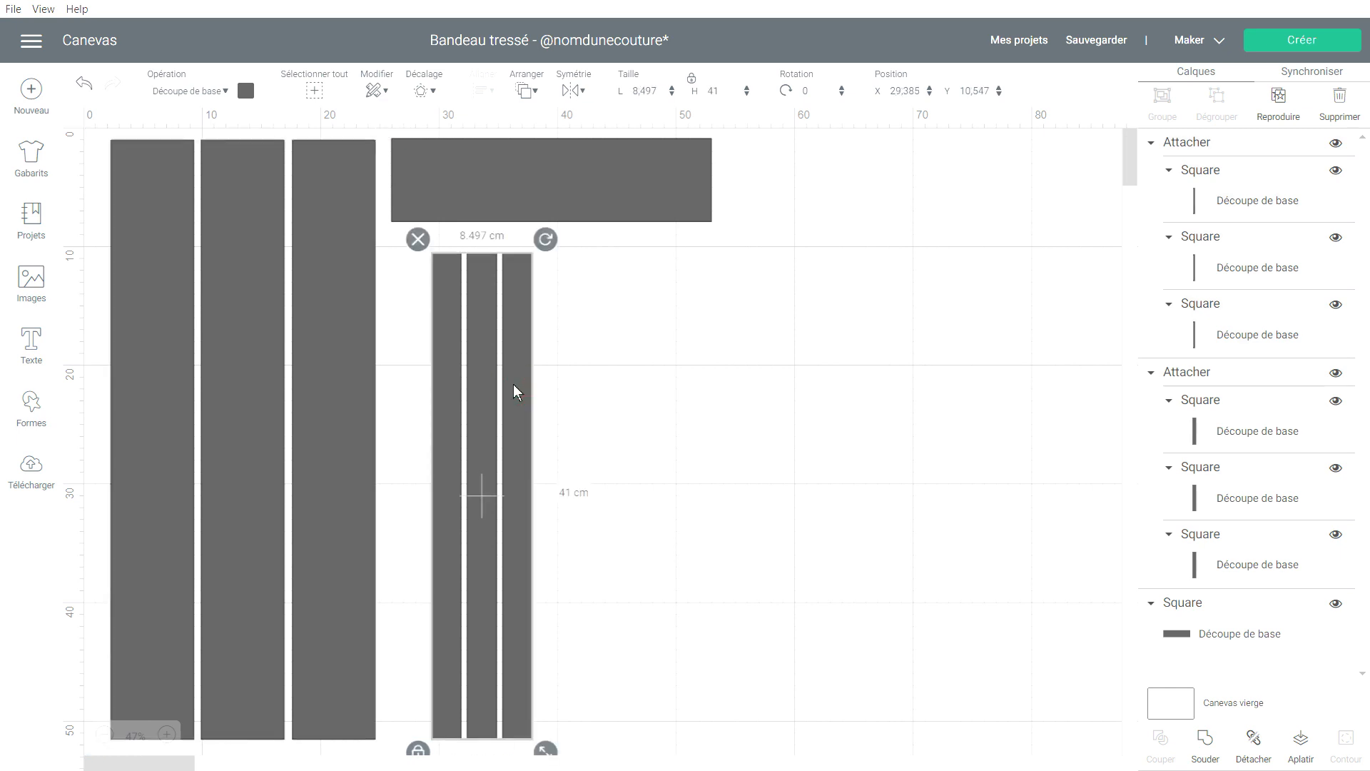
{"action": "left_click", "coordinate": [577, 183]}
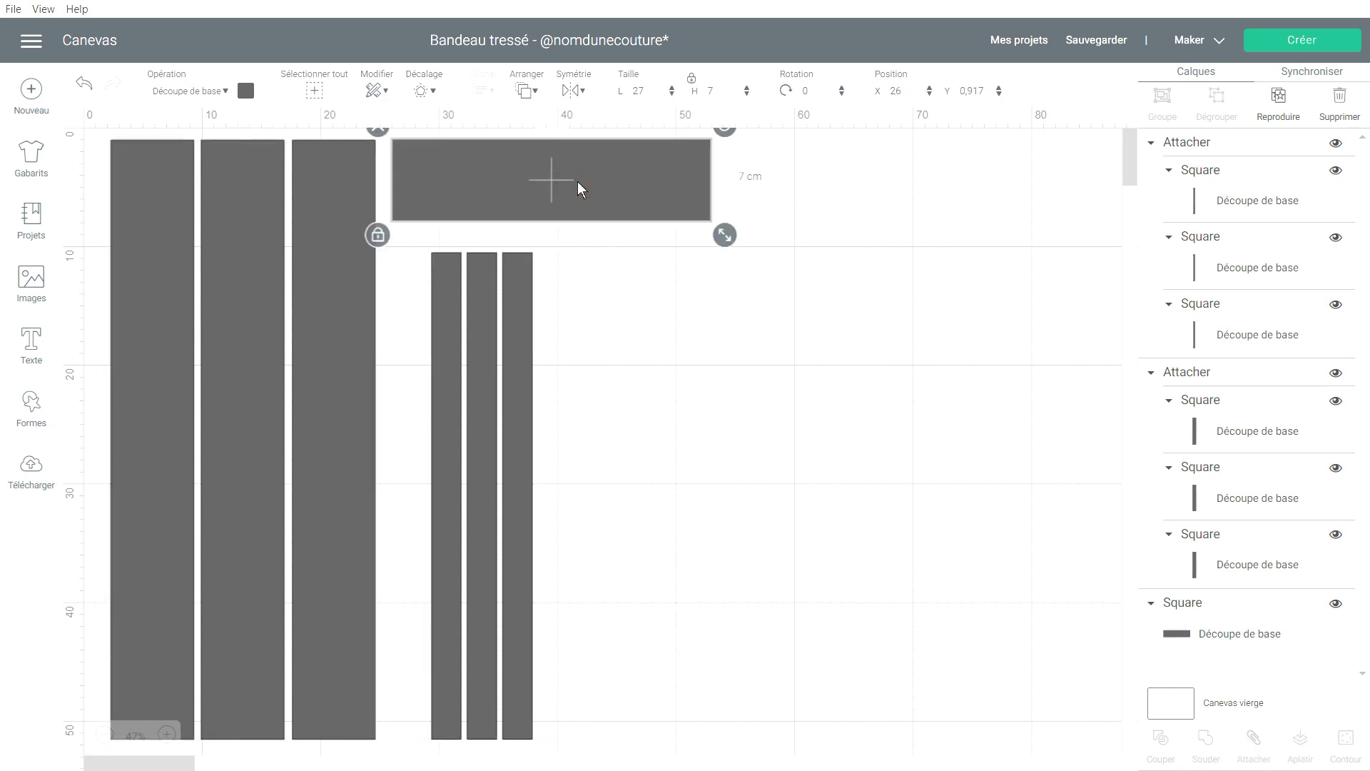
{"action": "left_click", "coordinate": [286, 187]}
{"action": "left_click", "coordinate": [433, 178]}
{"action": "left_click", "coordinate": [484, 385]}
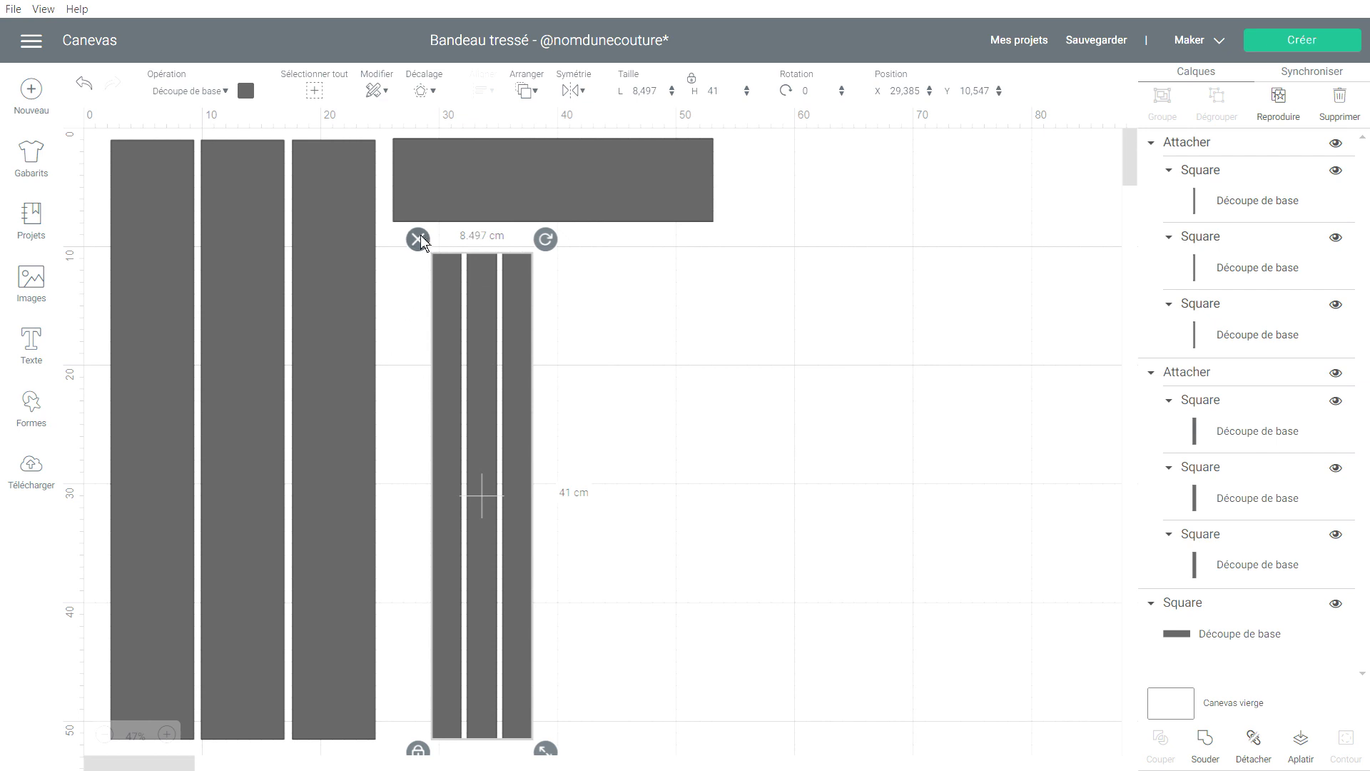
{"action": "left_click", "coordinate": [239, 214]}
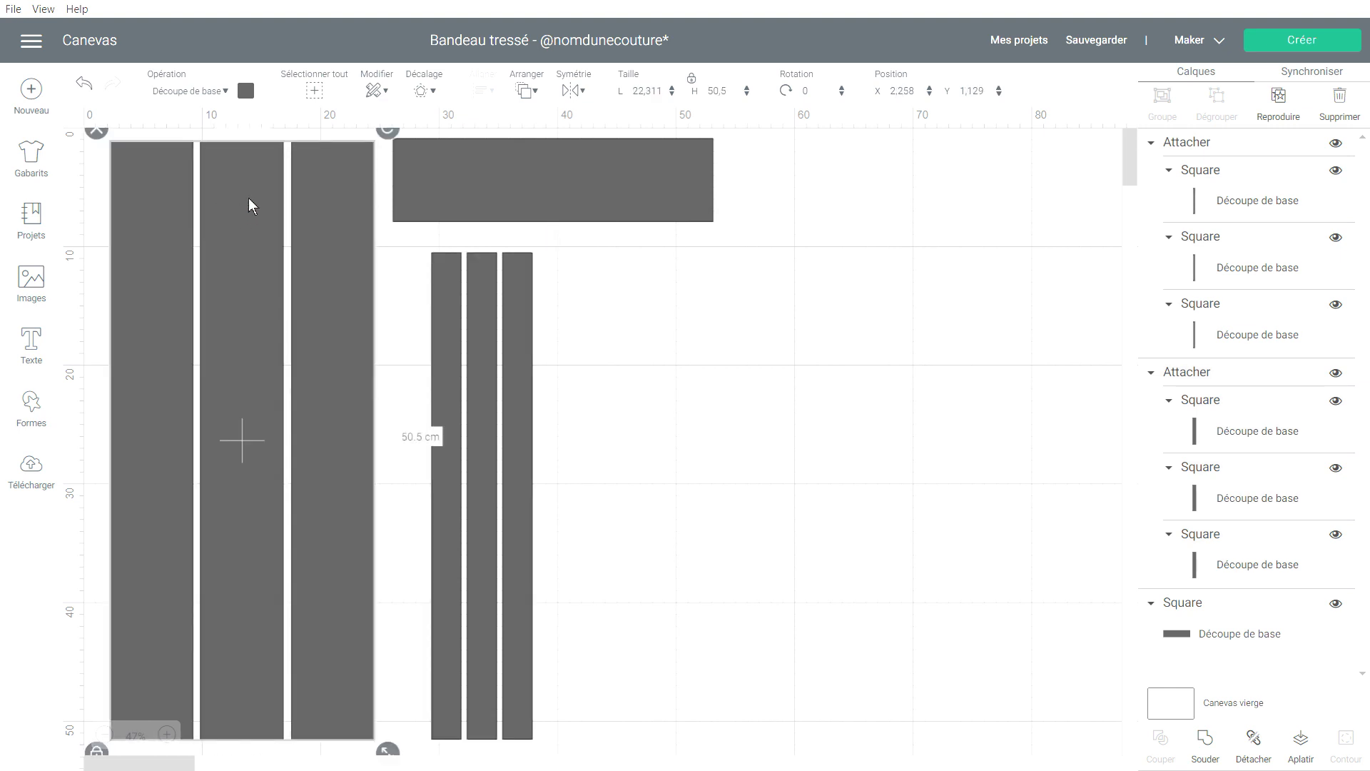
Look over the Opération choices, then move the horizontal rectangle right of the narrow strips.
{"action": "left_click", "coordinate": [223, 90]}
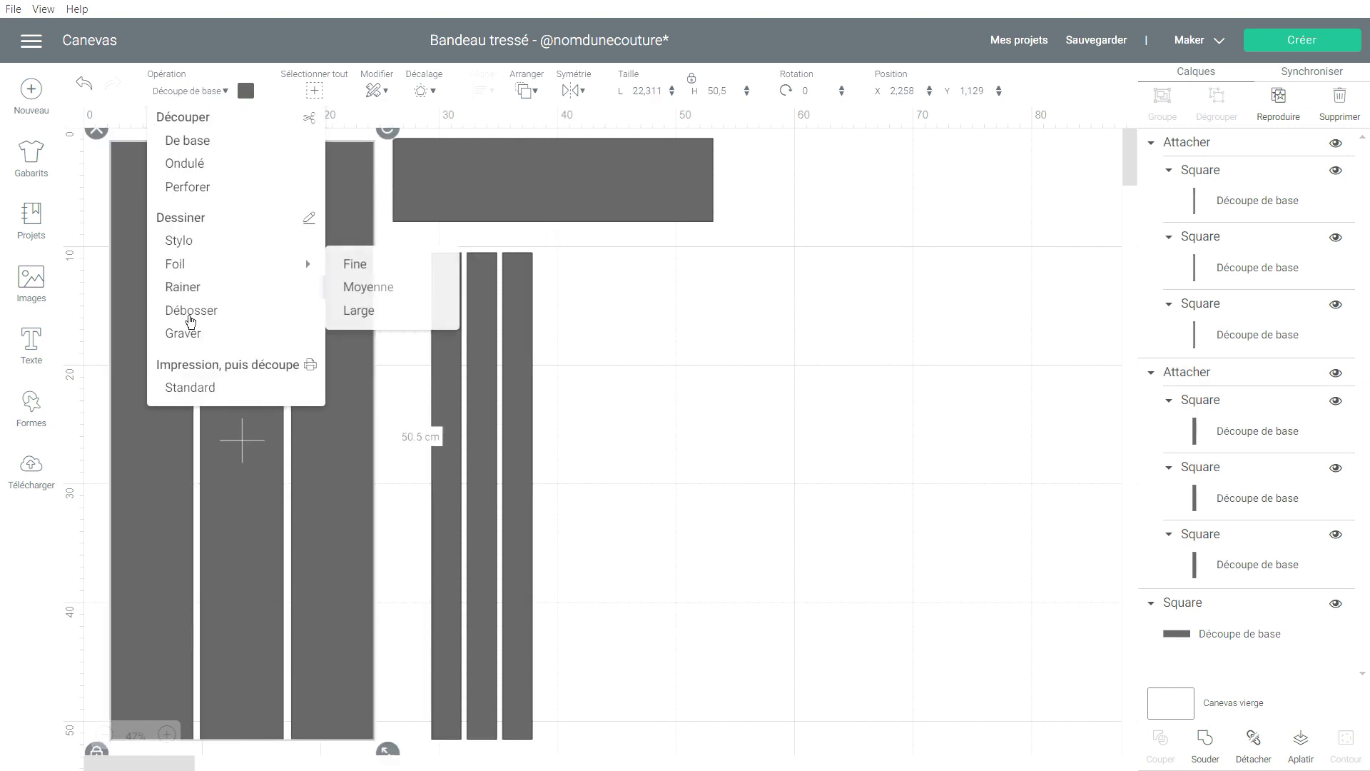
{"action": "left_click", "coordinate": [213, 87]}
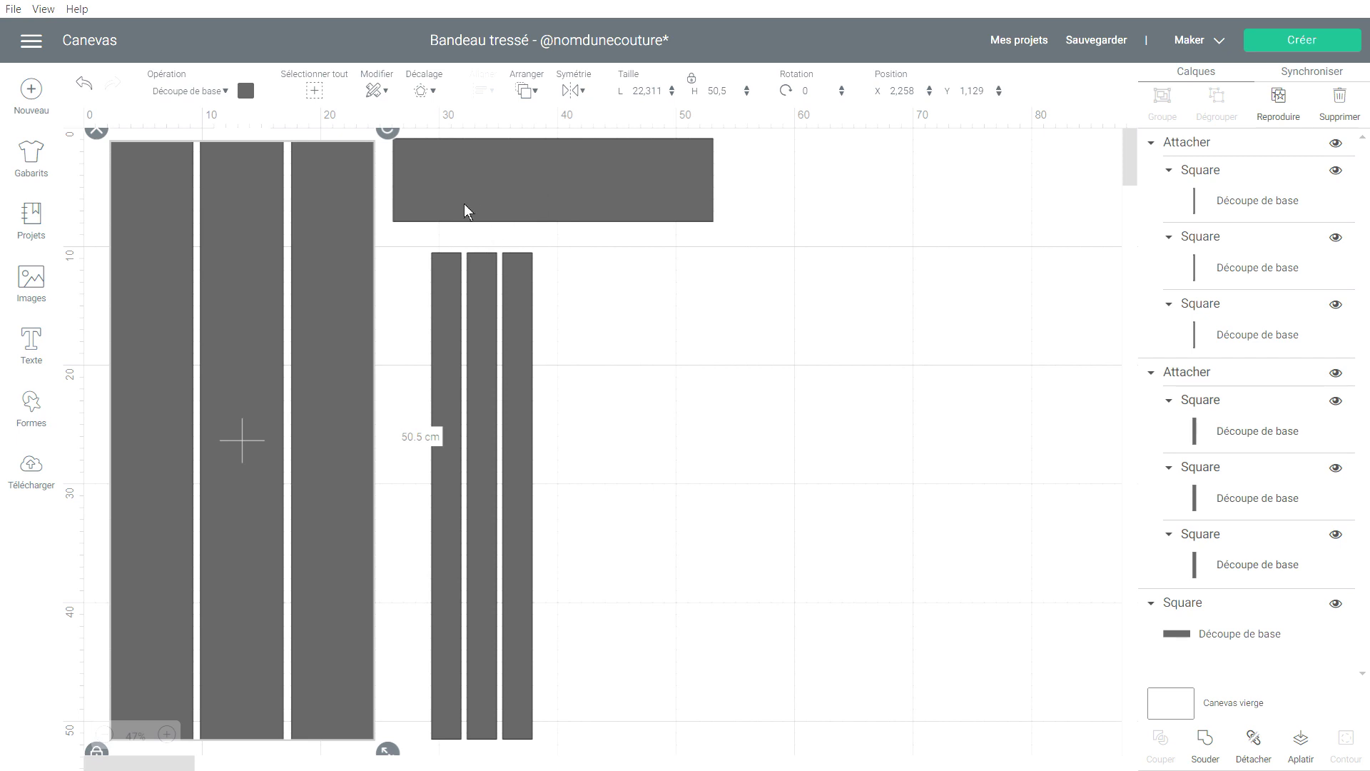
{"action": "left_click", "coordinate": [534, 183]}
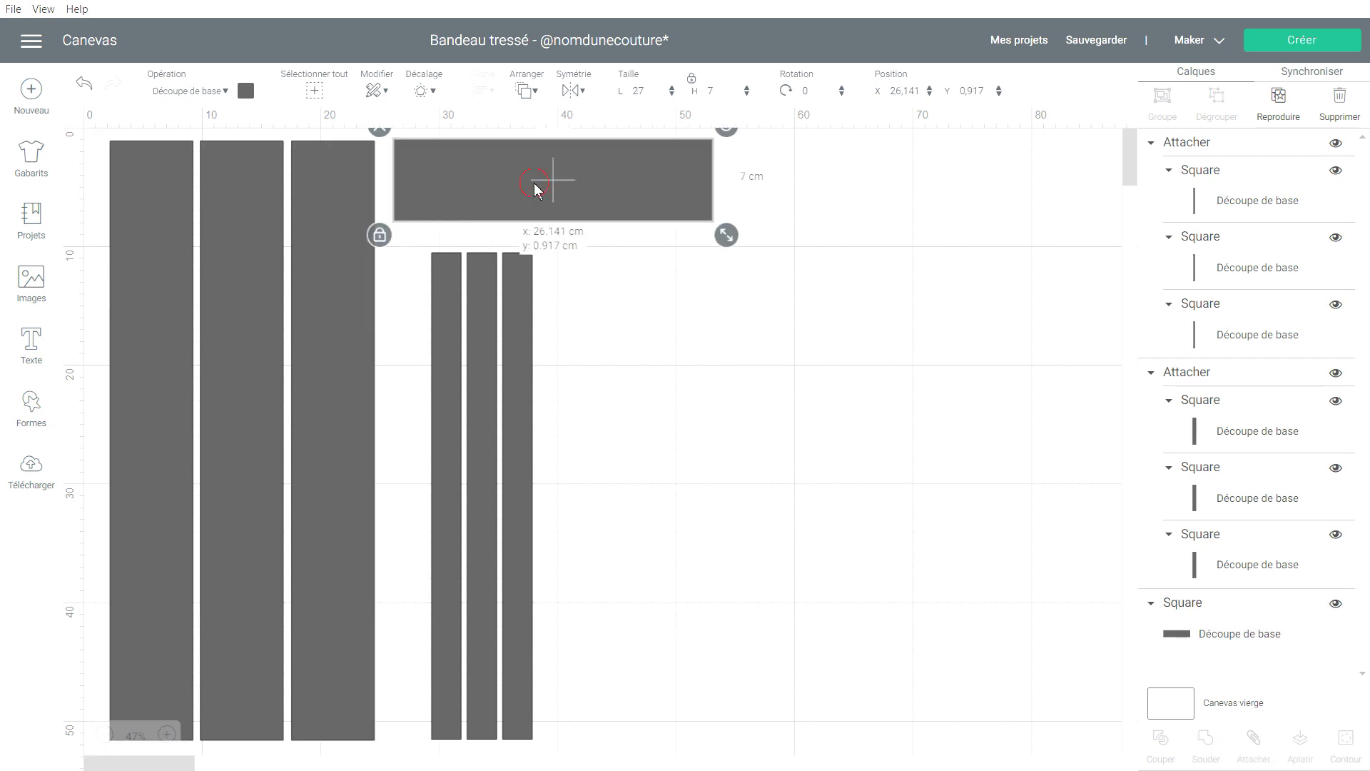
{"action": "left_click_drag", "start_coordinate": [669, 143], "coordinate": [869, 267]}
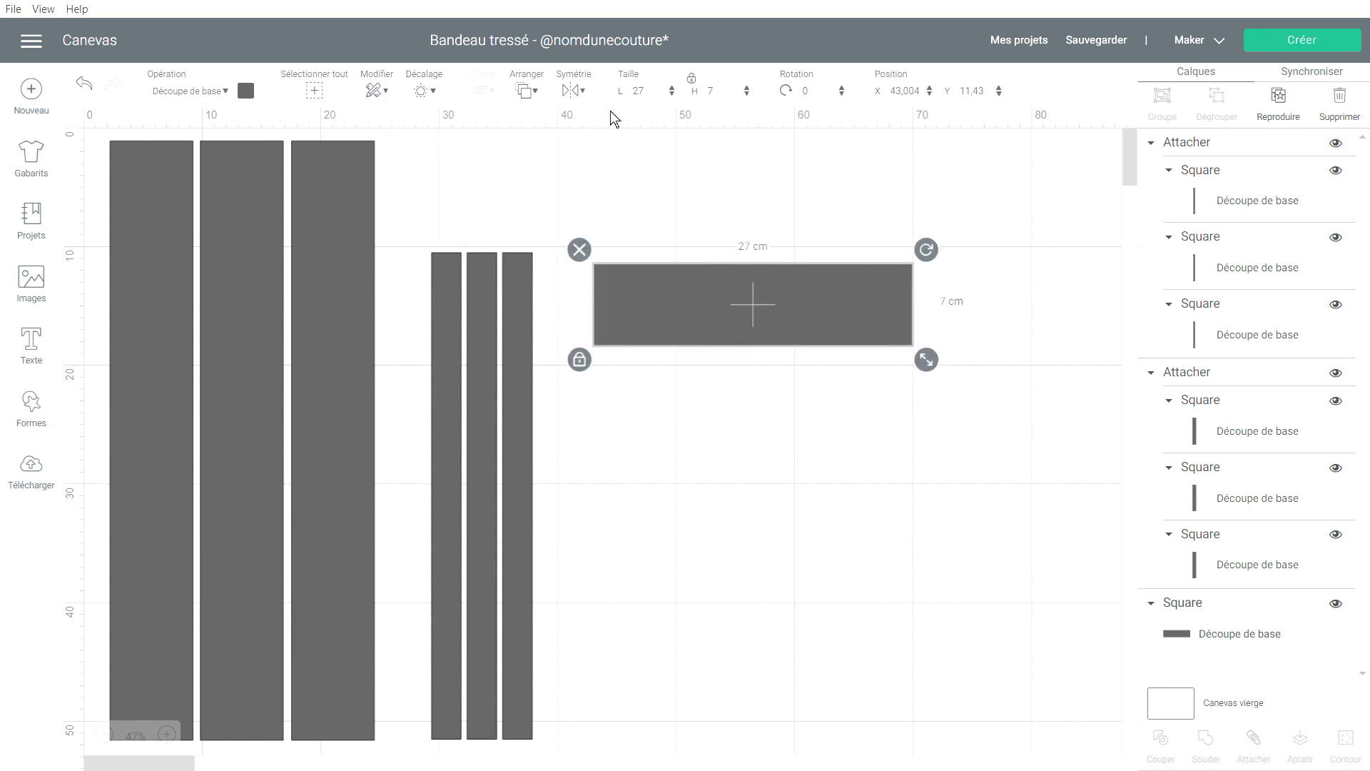
Try a 30 cm width on the rectangle twice, undoing each time back to 27 cm.
{"action": "left_click", "coordinate": [644, 93]}
{"action": "type", "text": "30"}
{"action": "key", "text": "Return"}
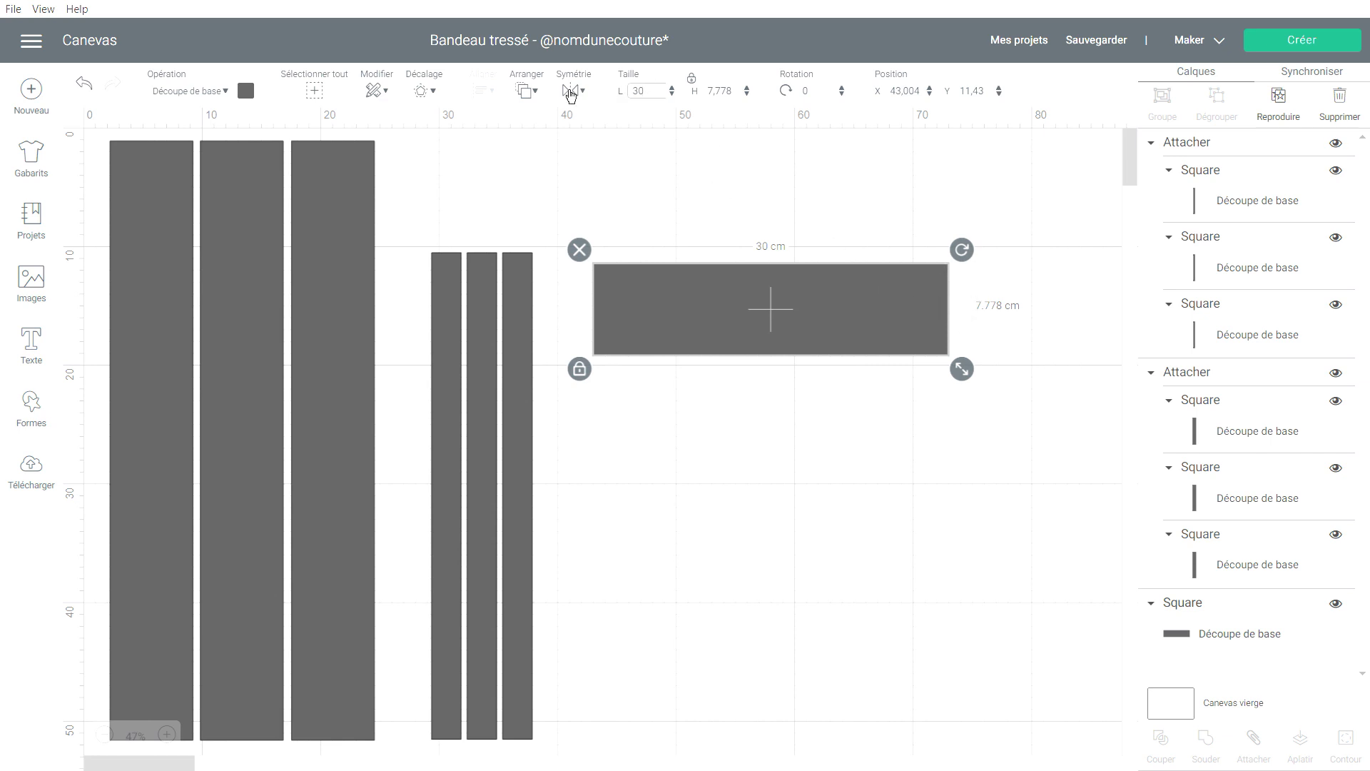
{"action": "left_click", "coordinate": [86, 89]}
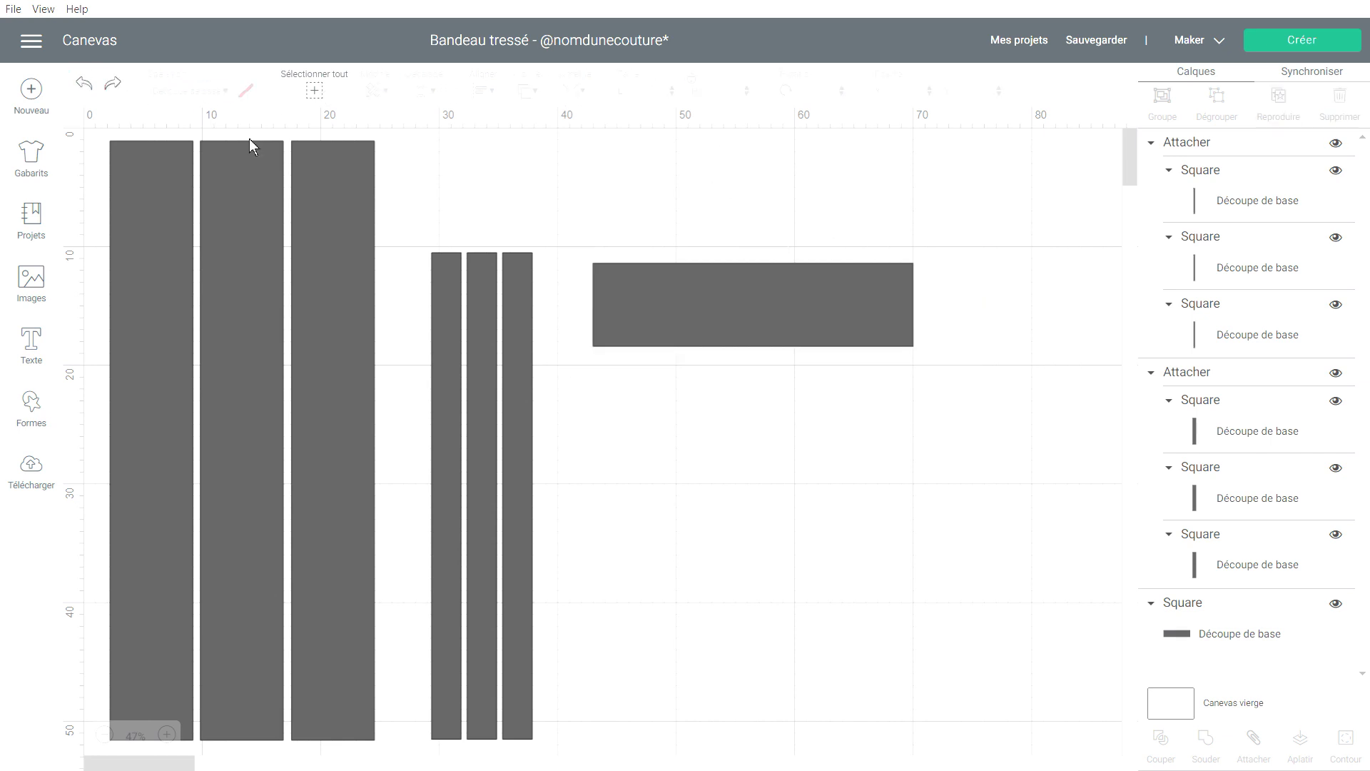
{"action": "left_click", "coordinate": [710, 293]}
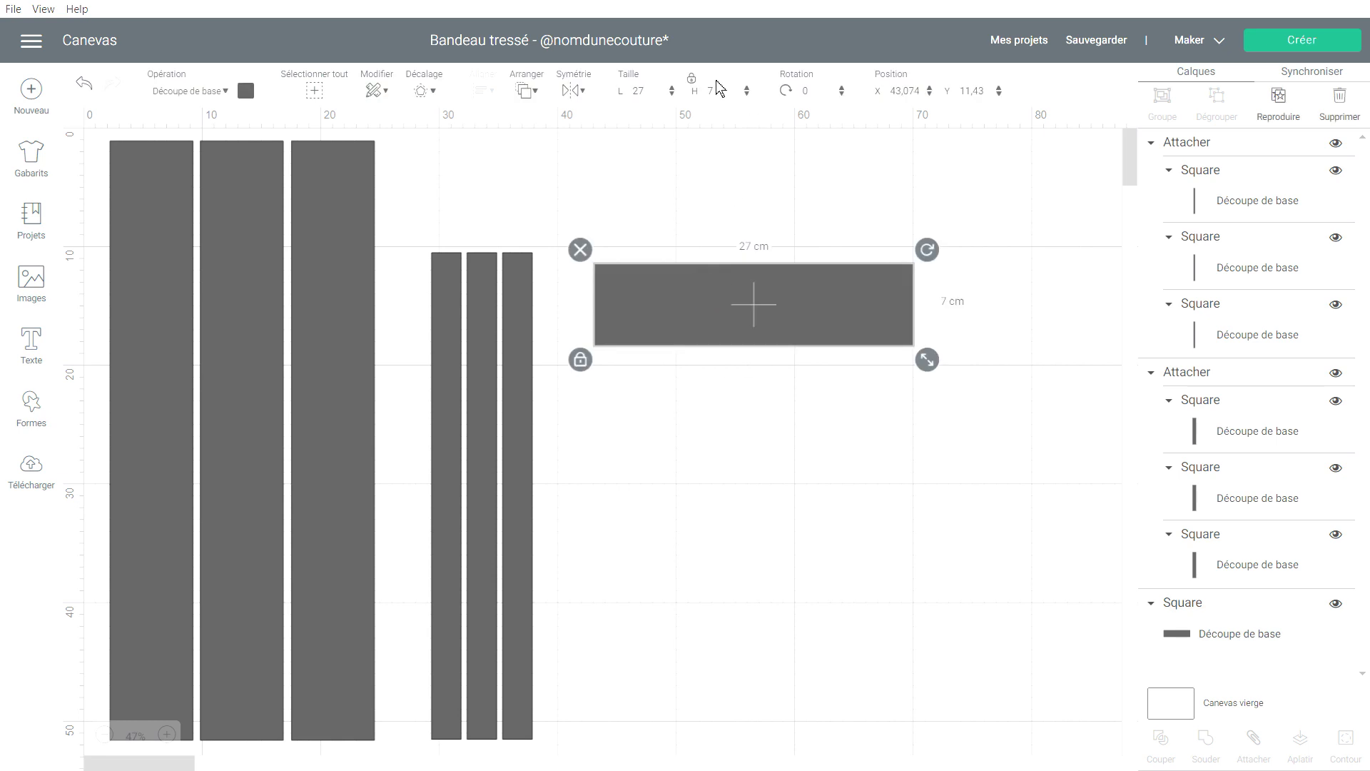
{"action": "left_click", "coordinate": [649, 92]}
{"action": "type", "text": "30"}
{"action": "key", "text": "Return"}
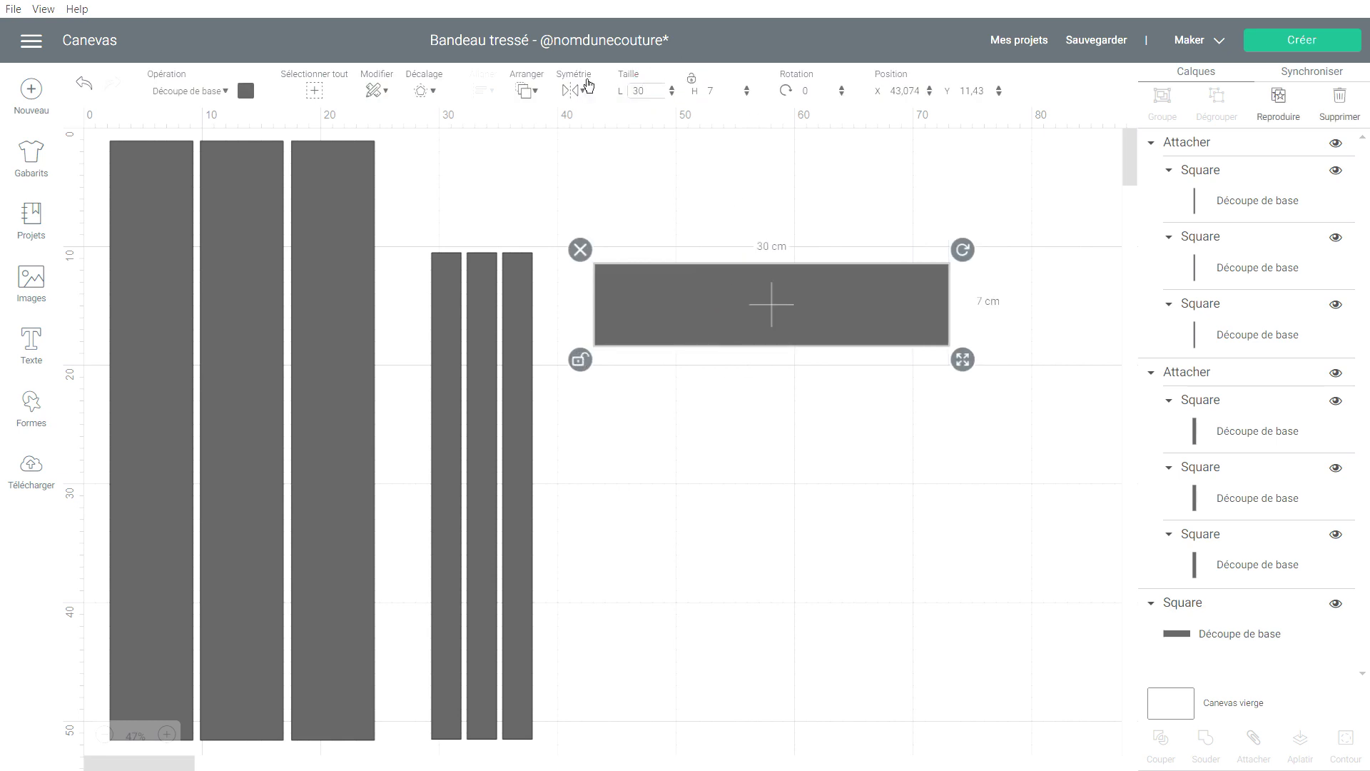
{"action": "left_click", "coordinate": [83, 91]}
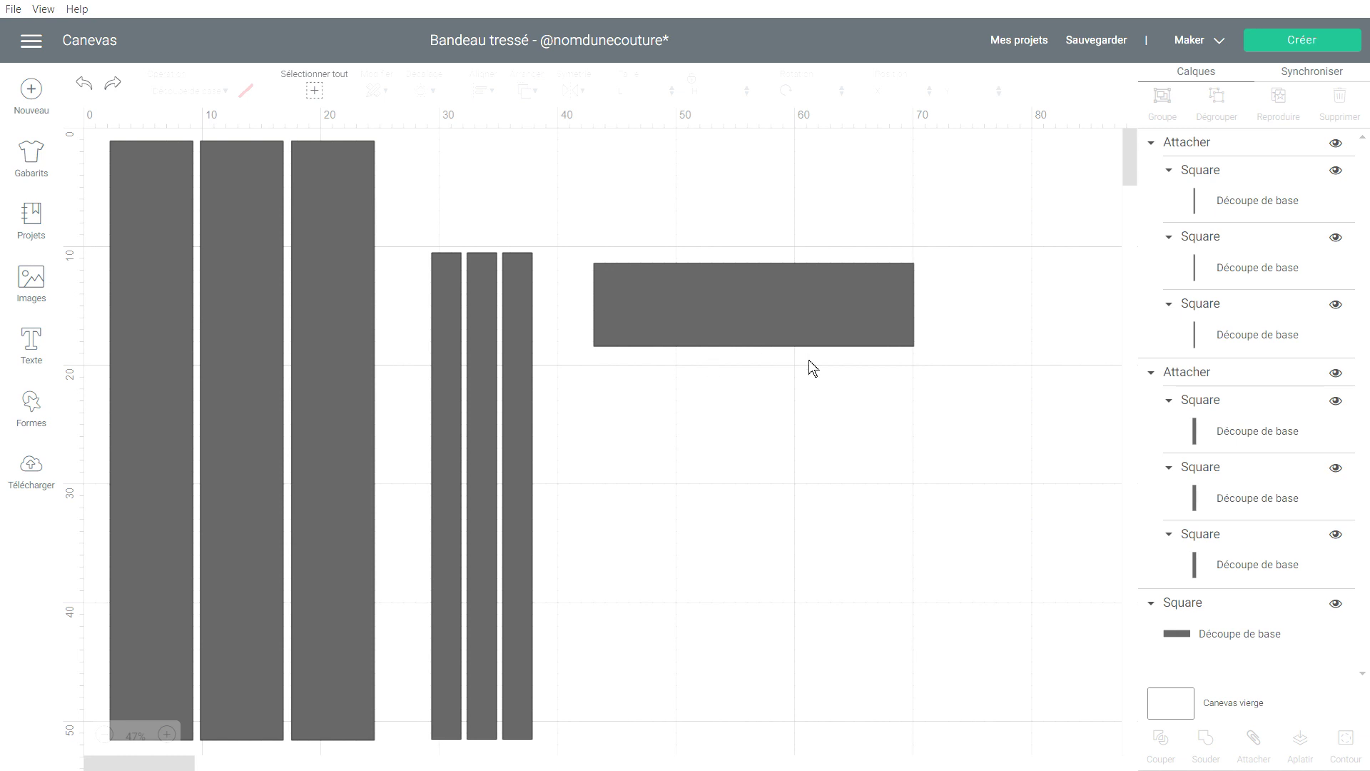
Nudge the three wide strips slightly lower on the canvas.
{"action": "scroll", "coordinate": [747, 408], "scroll_direction": "up", "scroll_amount": 1}
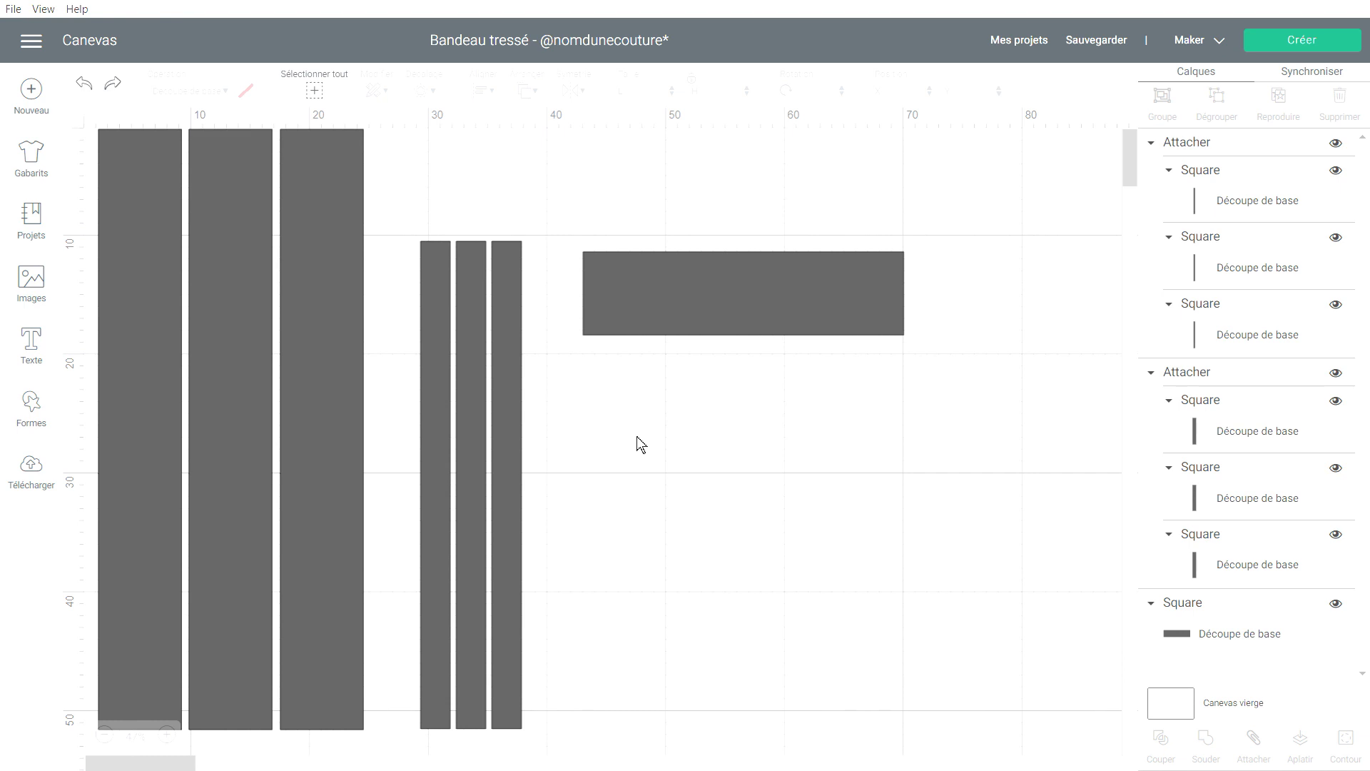
{"action": "scroll", "coordinate": [636, 437], "scroll_direction": "down", "scroll_amount": 1}
{"action": "left_click", "coordinate": [303, 430]}
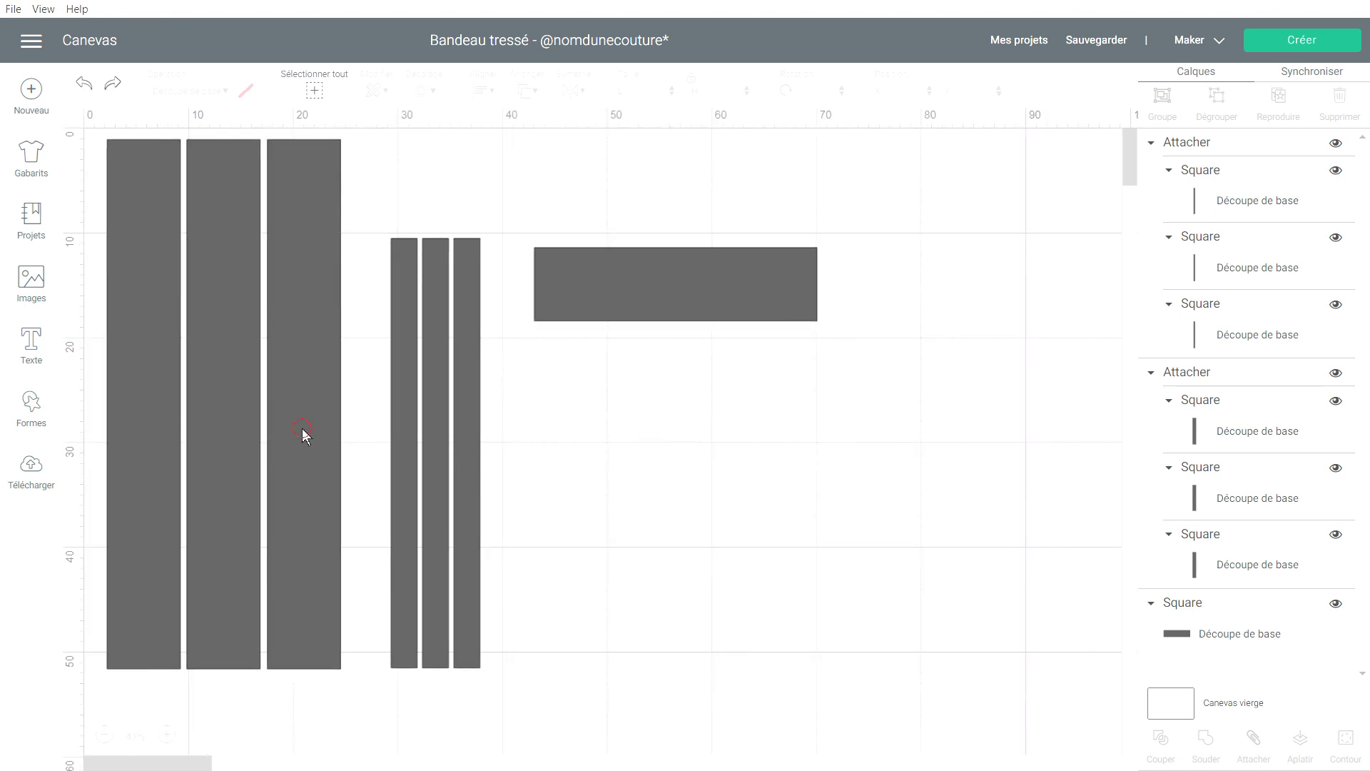
{"action": "left_click_drag", "start_coordinate": [301, 428], "coordinate": [308, 456]}
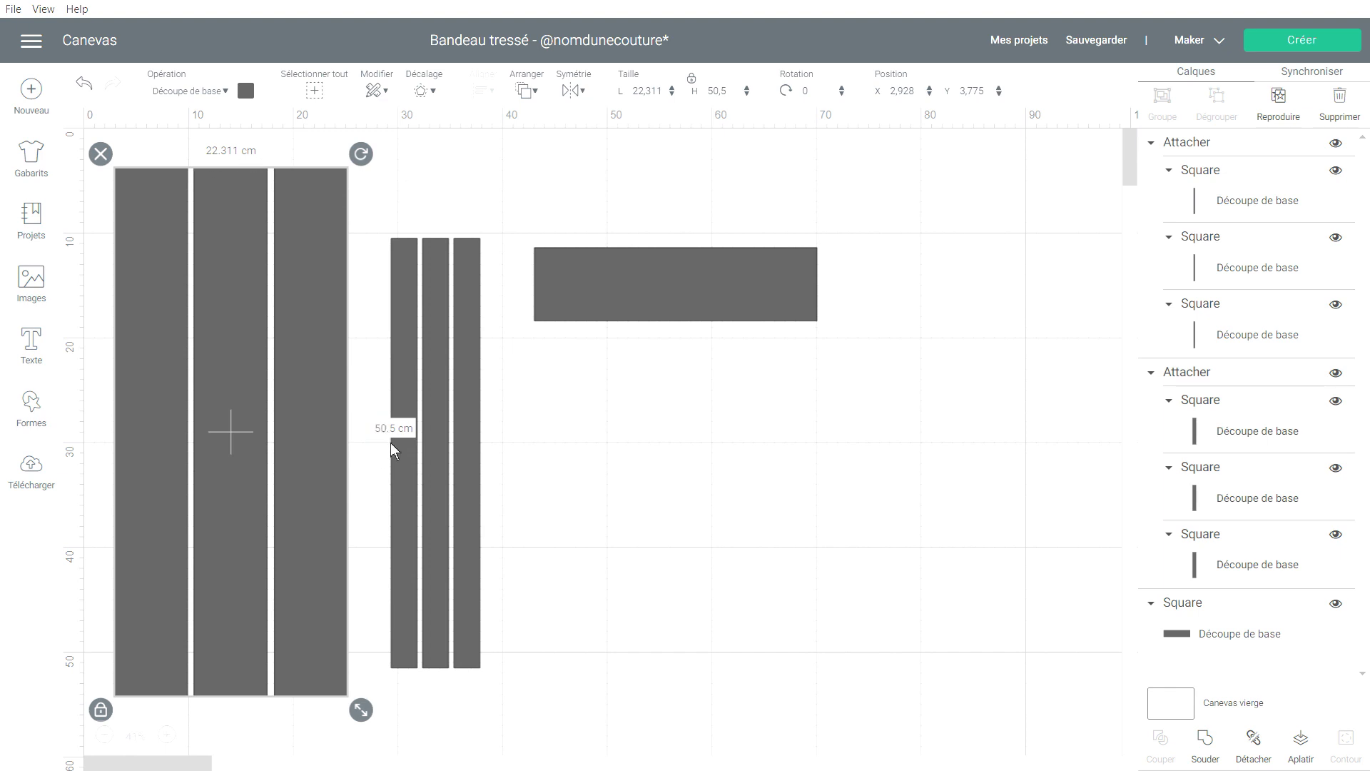
Scale the wide strips proportionally to 28.016 × 63.415 cm and check the Attacher warning.
{"action": "scroll", "coordinate": [510, 646], "scroll_direction": "down", "scroll_amount": 1}
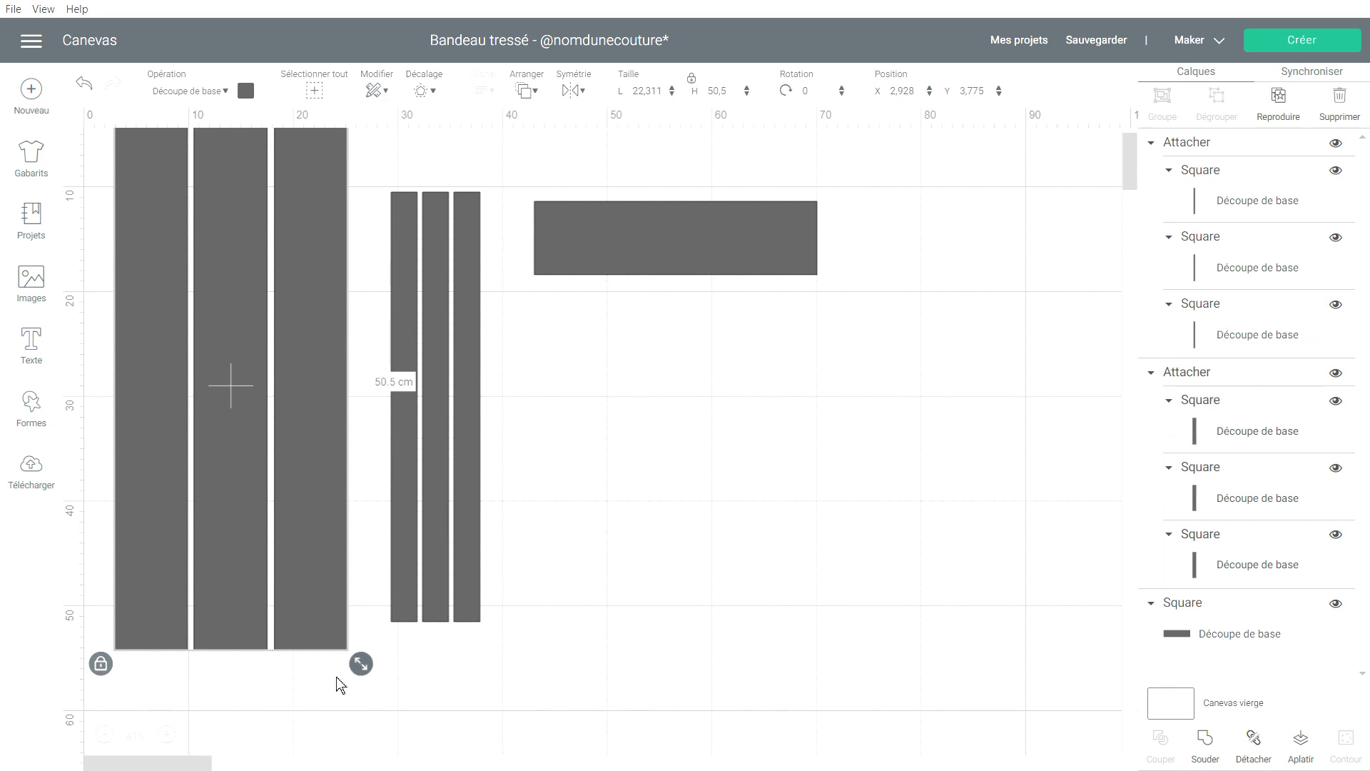
{"action": "left_click_drag", "start_coordinate": [365, 668], "coordinate": [427, 749]}
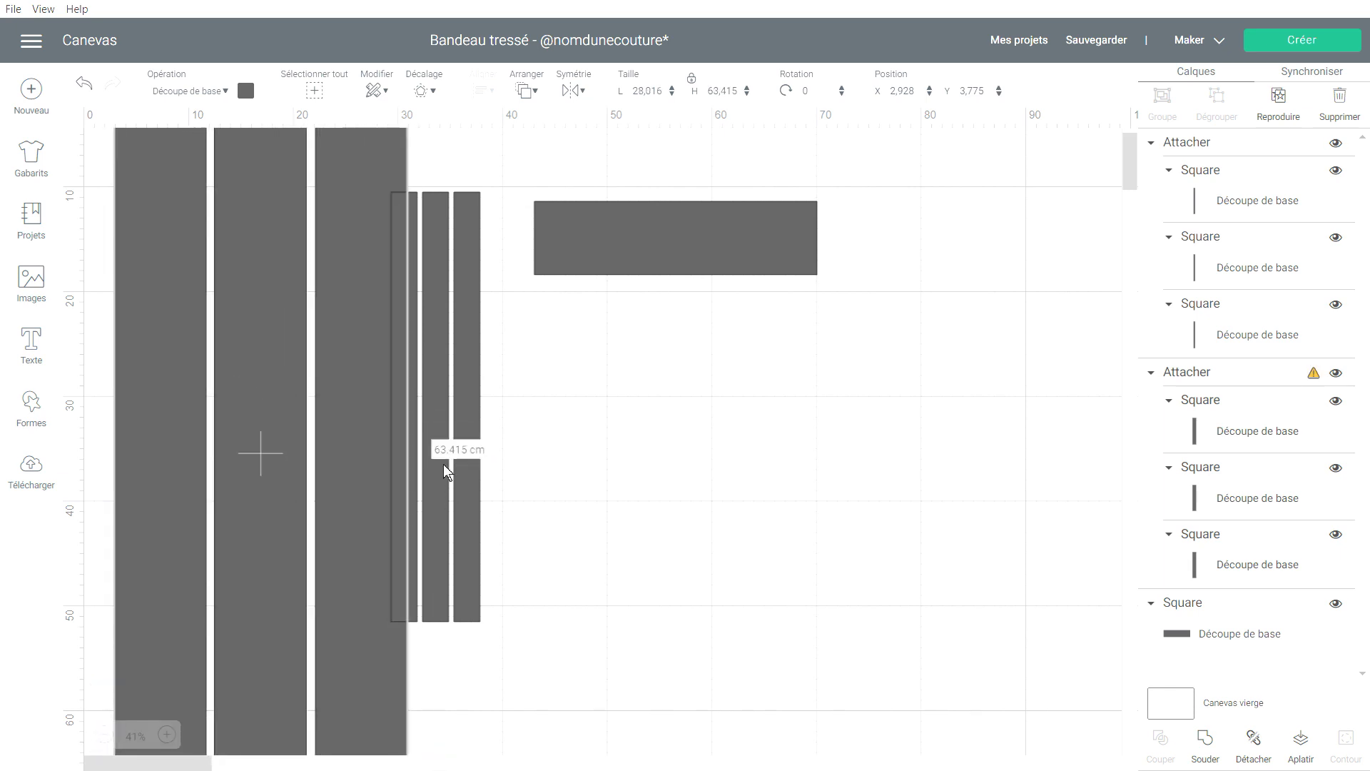
{"action": "left_click", "coordinate": [1314, 375]}
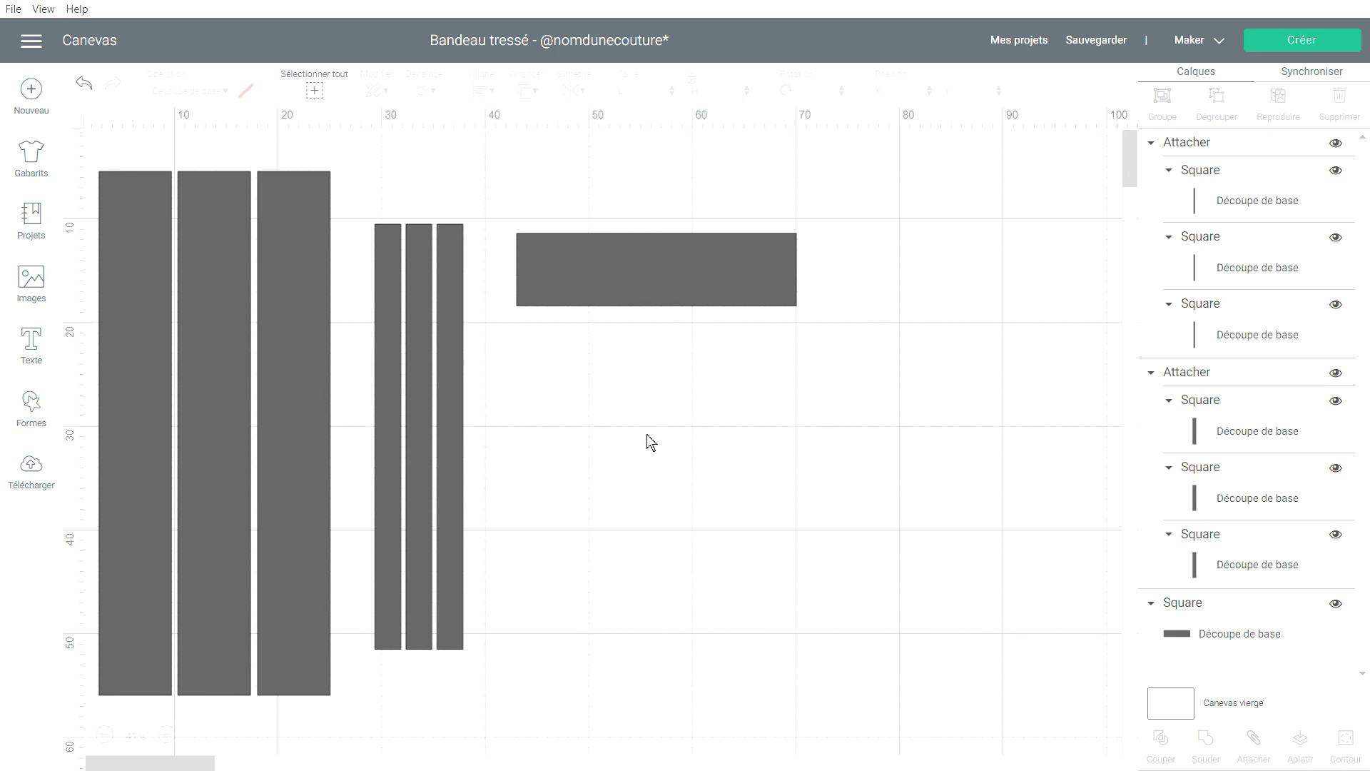
Colour the three wide strips and the horizontal rectangle blue.
{"action": "left_click", "coordinate": [293, 300]}
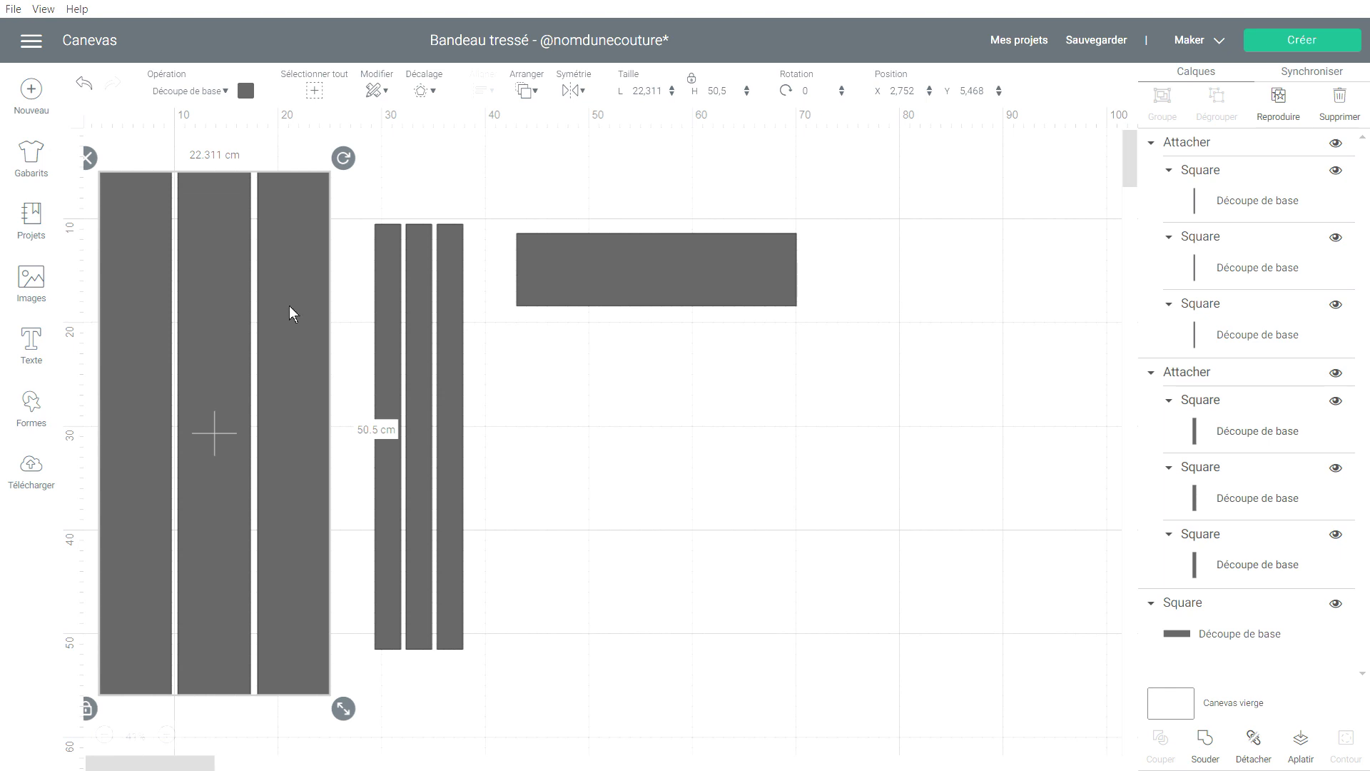
{"action": "left_click", "coordinate": [246, 92]}
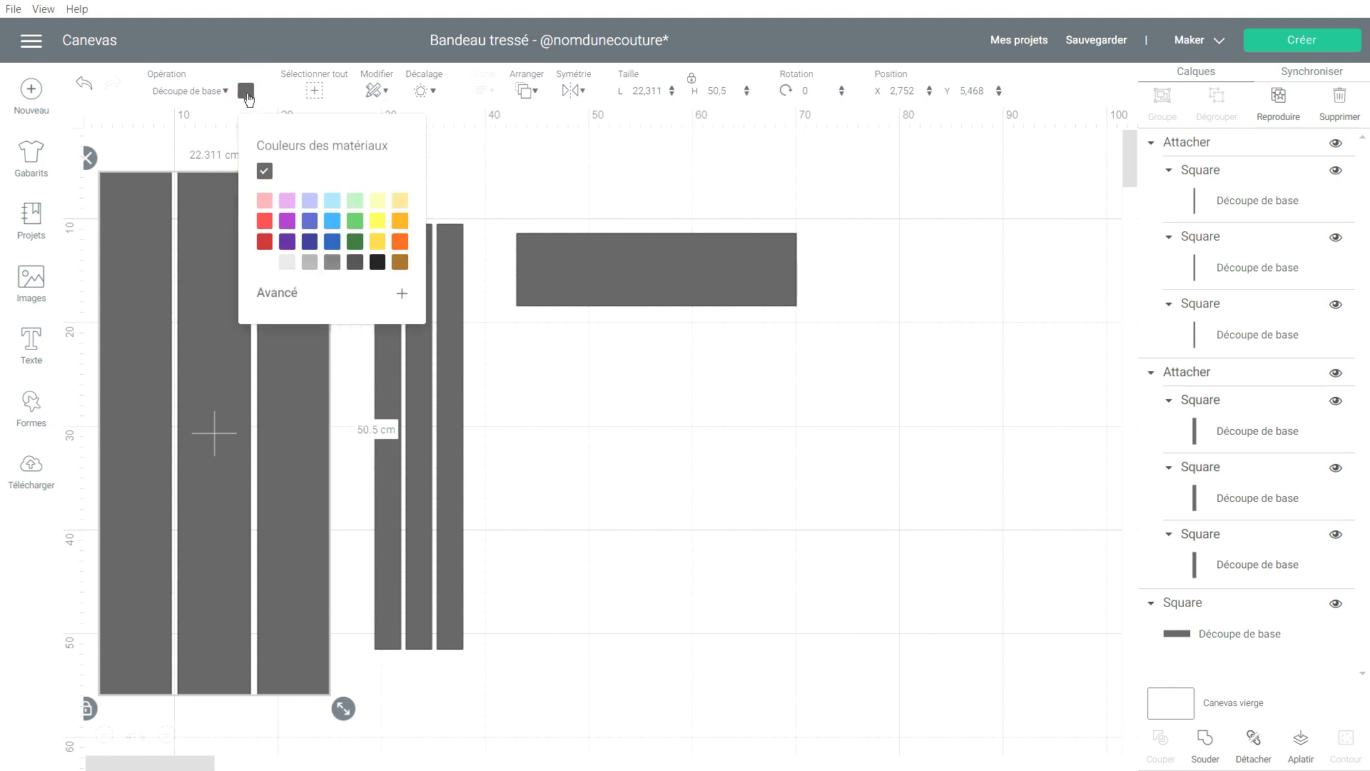
{"action": "left_click", "coordinate": [307, 225]}
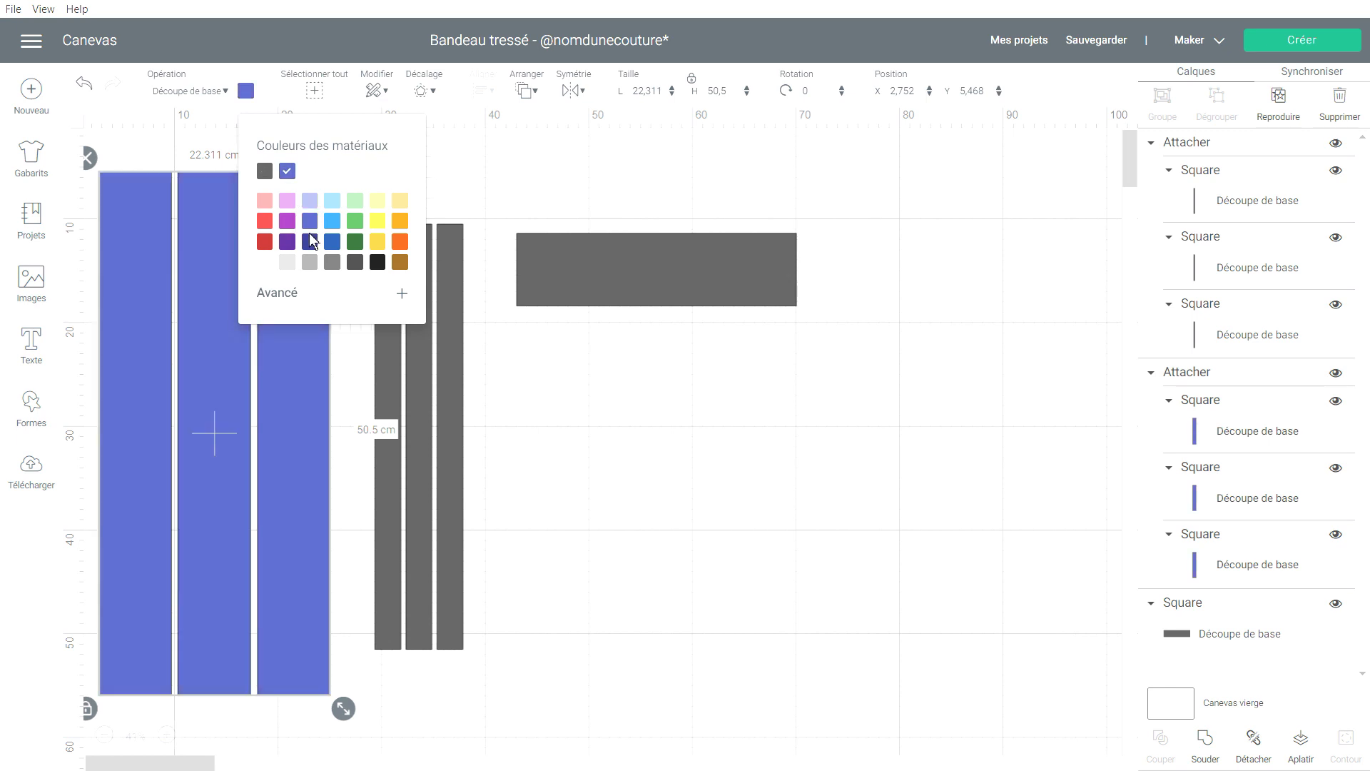
{"action": "left_click", "coordinate": [575, 283]}
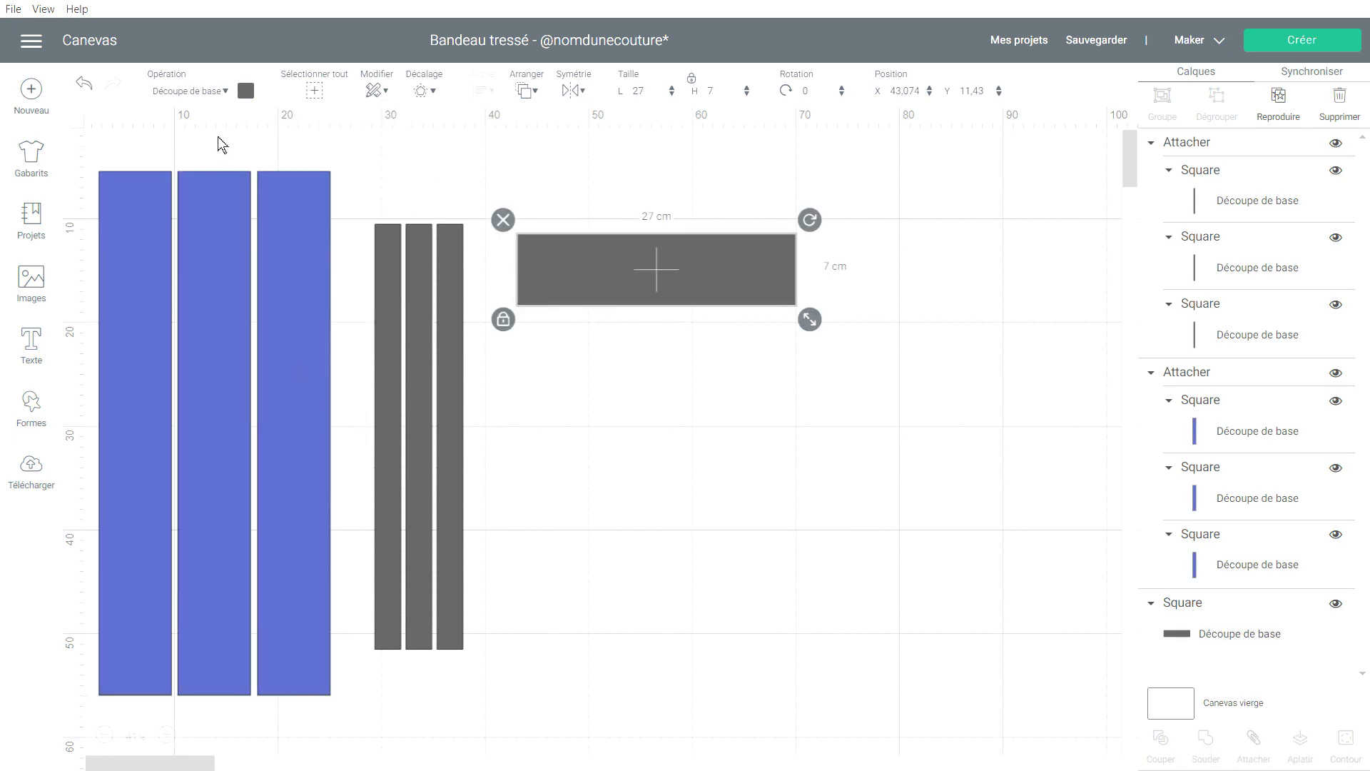
{"action": "left_click", "coordinate": [246, 91]}
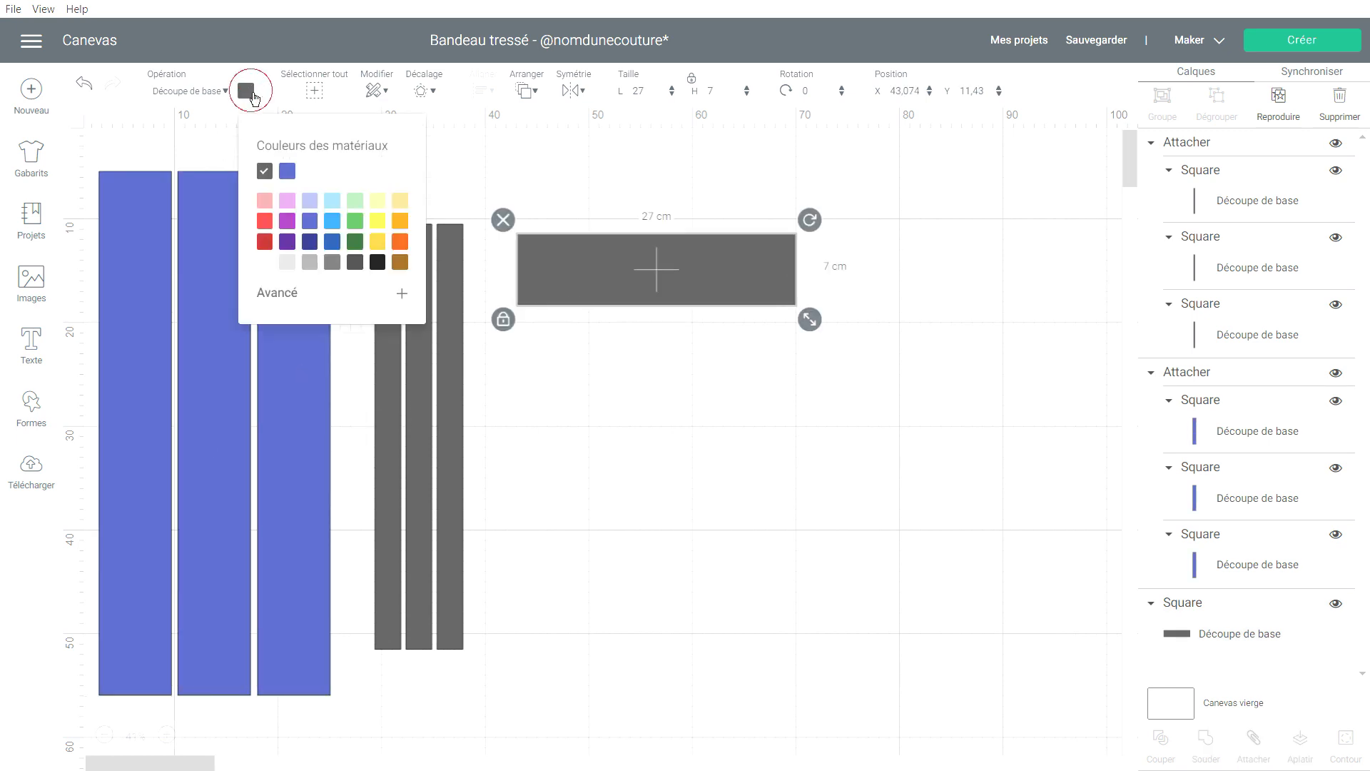
{"action": "left_click", "coordinate": [287, 172]}
{"action": "left_click", "coordinate": [630, 405]}
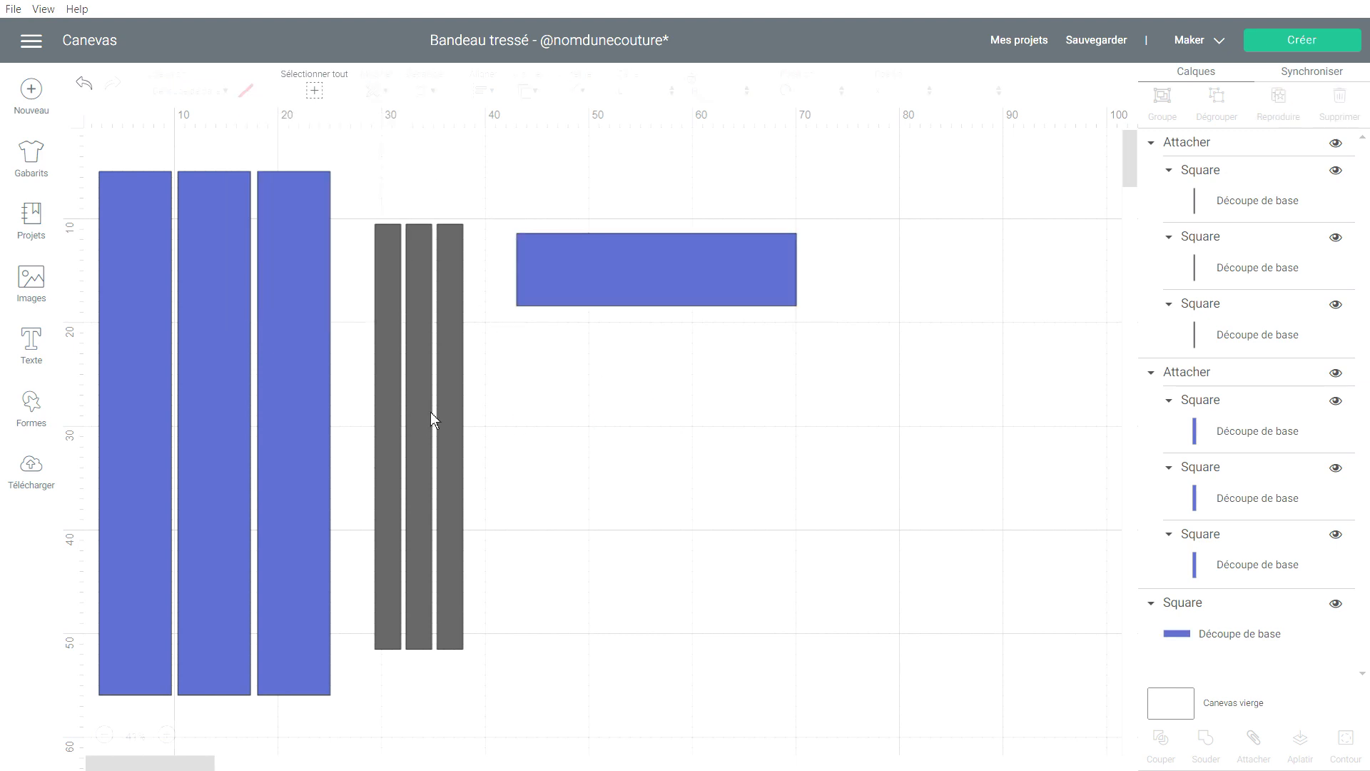
Turn the three grey strips white and send the design to mat preparation.
{"action": "left_click", "coordinate": [414, 453]}
{"action": "left_click", "coordinate": [246, 91]}
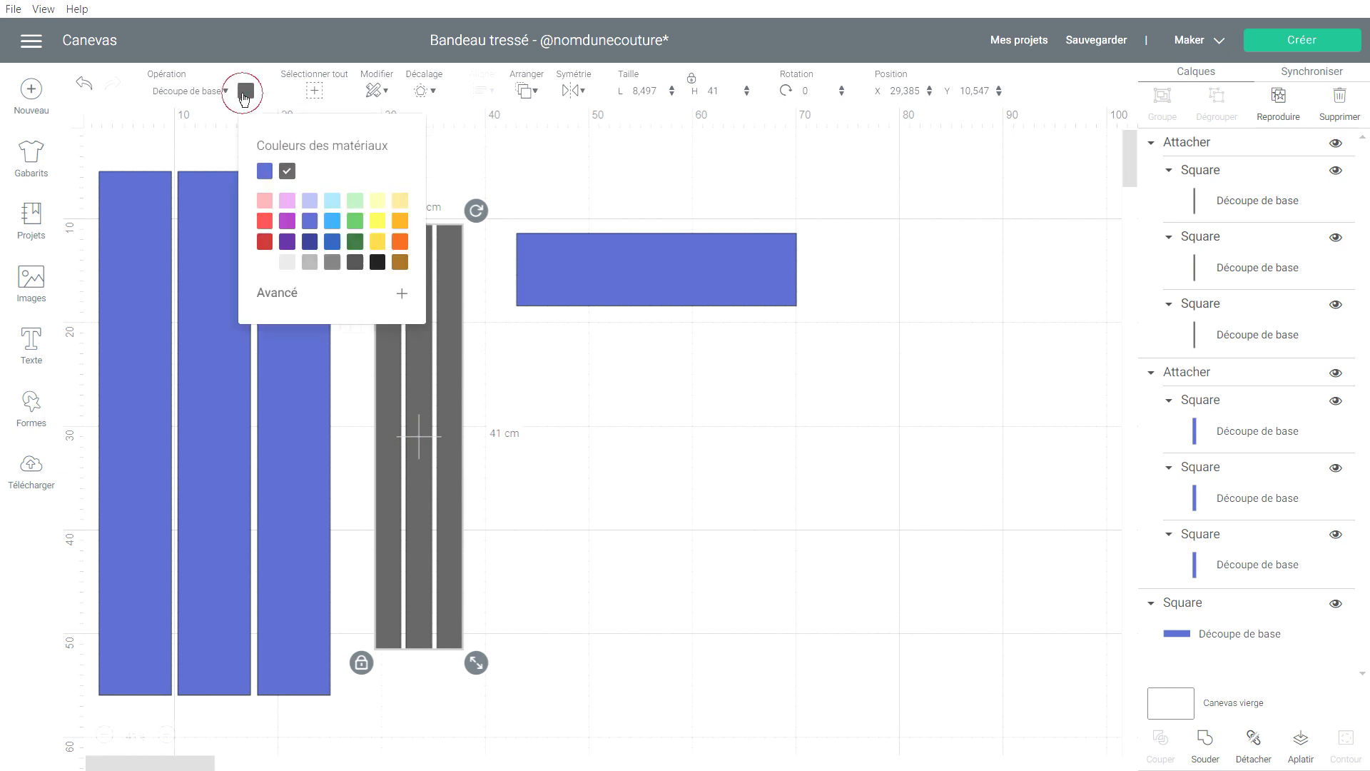
{"action": "left_click", "coordinate": [265, 262]}
{"action": "left_click", "coordinate": [571, 404]}
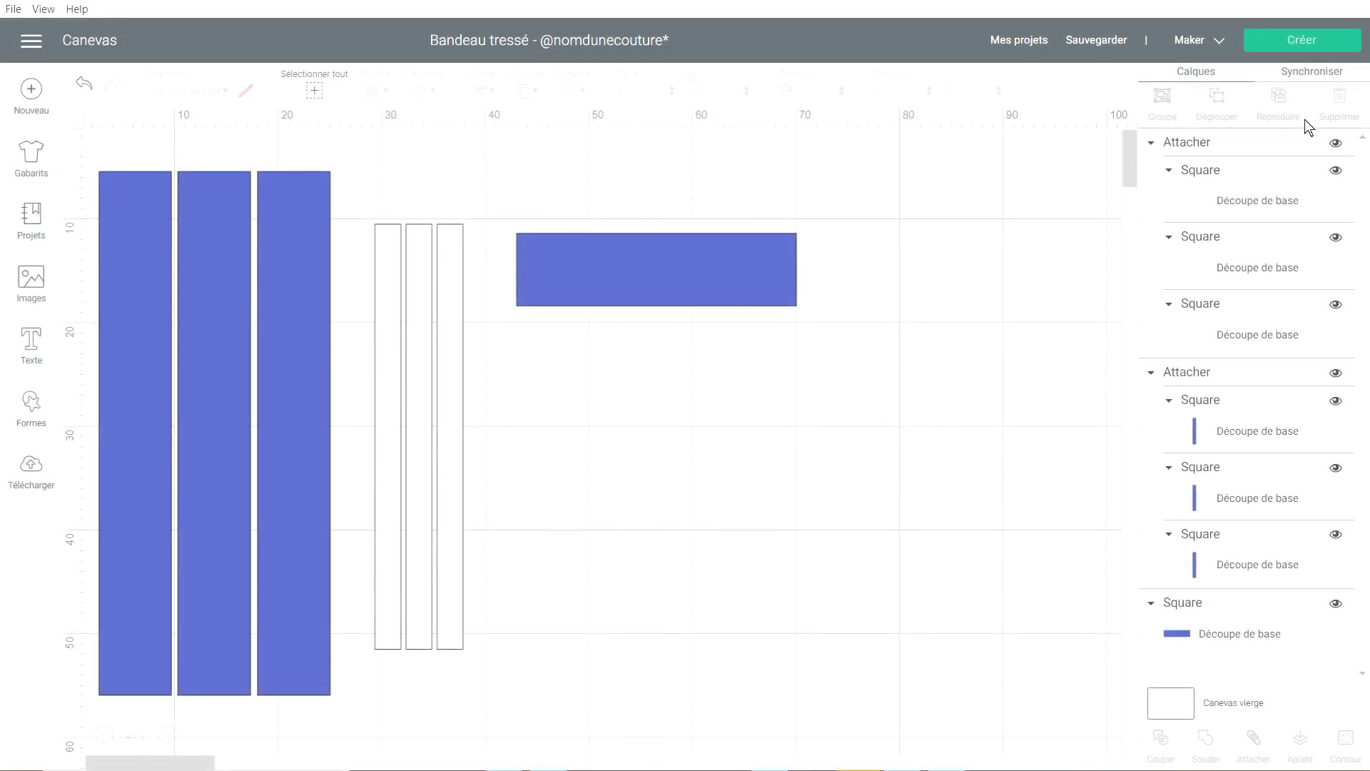
{"action": "left_click", "coordinate": [1305, 46]}
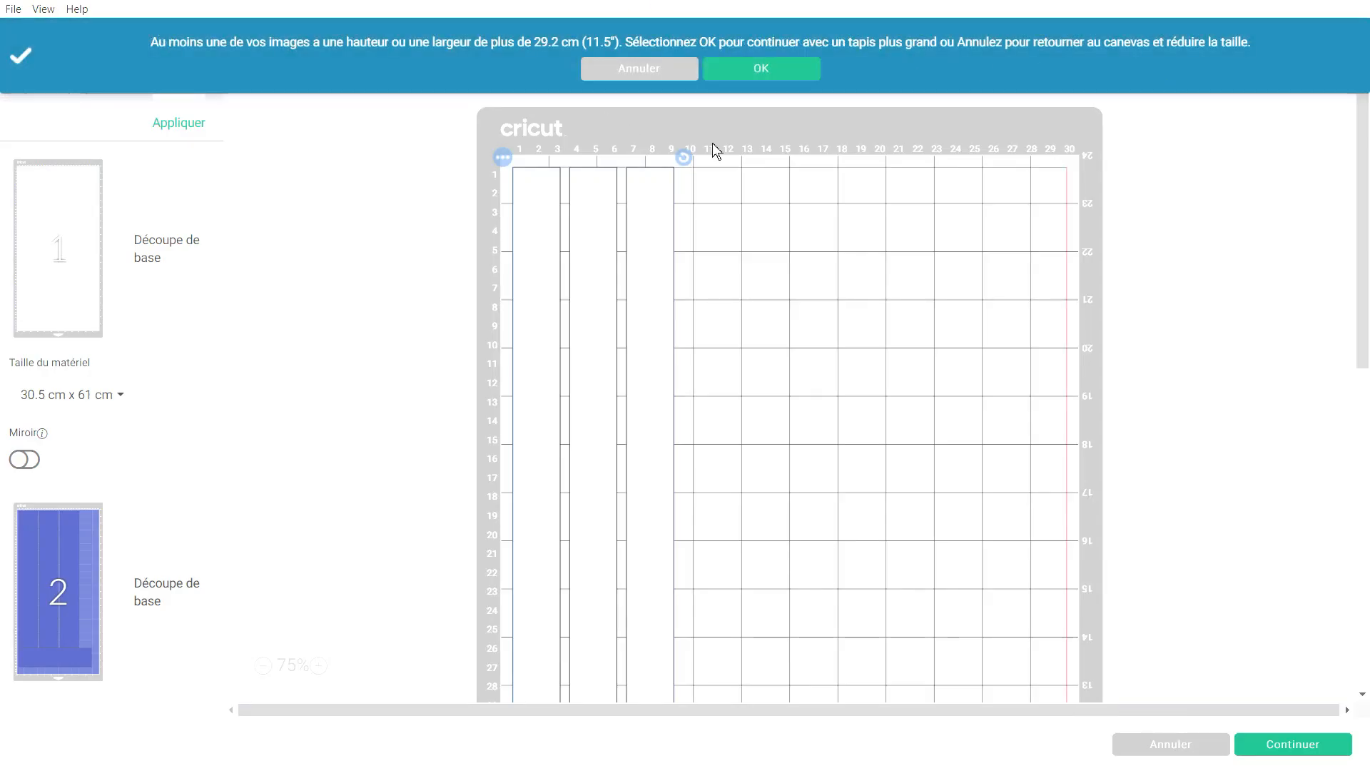
Accept the larger 30.5 × 61 cm mat in the oversize warning and view mat 2.
{"action": "left_click", "coordinate": [762, 69]}
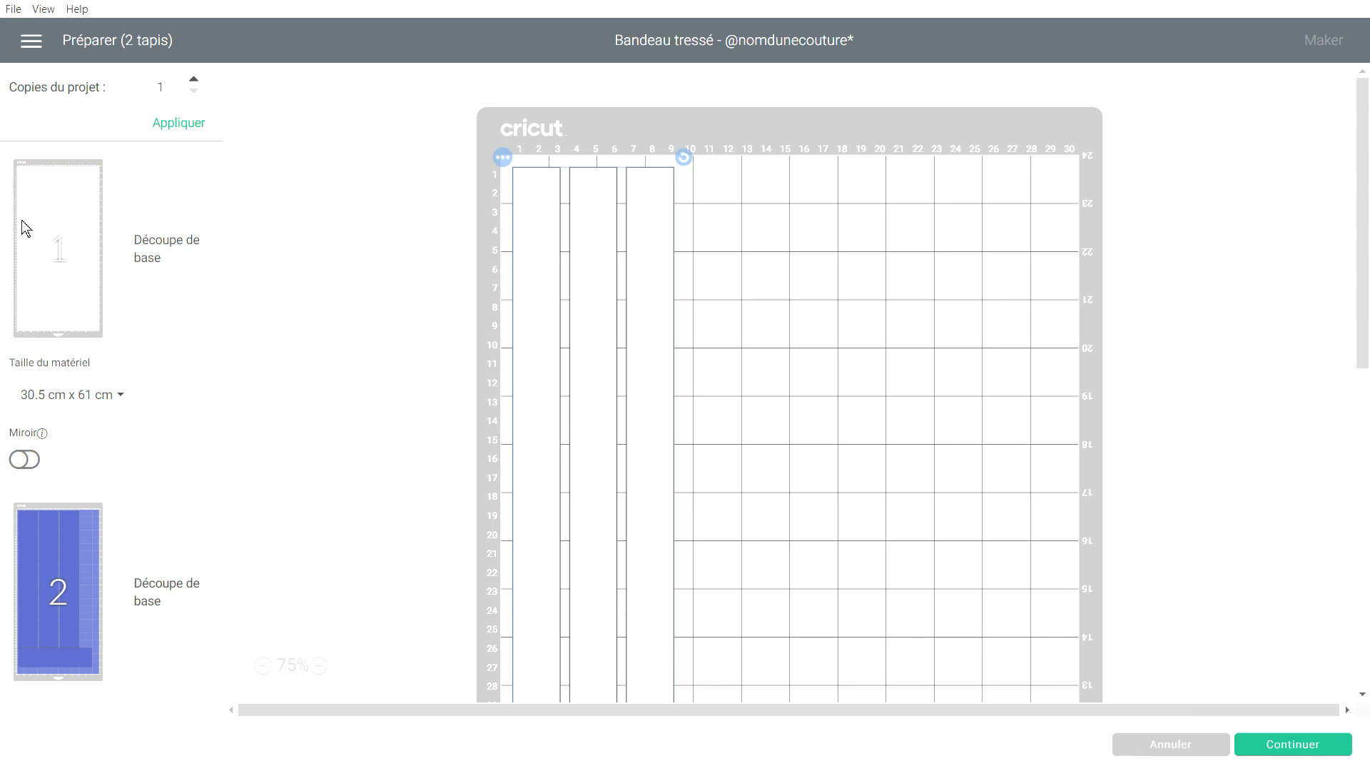
{"action": "left_click", "coordinate": [101, 562]}
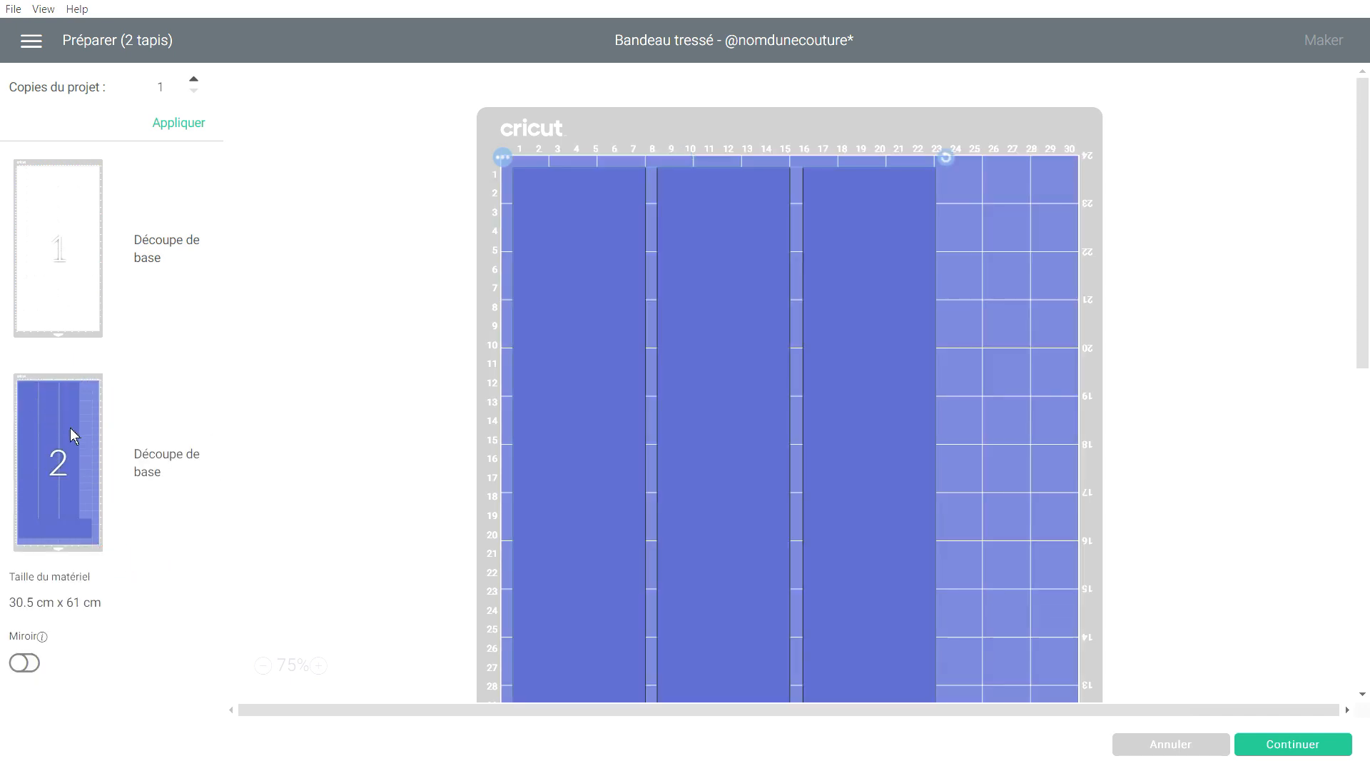
On mat 2, place the wide blue strip directly under the three long strips.
{"action": "left_click", "coordinate": [144, 299]}
{"action": "left_click", "coordinate": [137, 550]}
{"action": "scroll", "coordinate": [1009, 459], "scroll_direction": "down", "scroll_amount": 10}
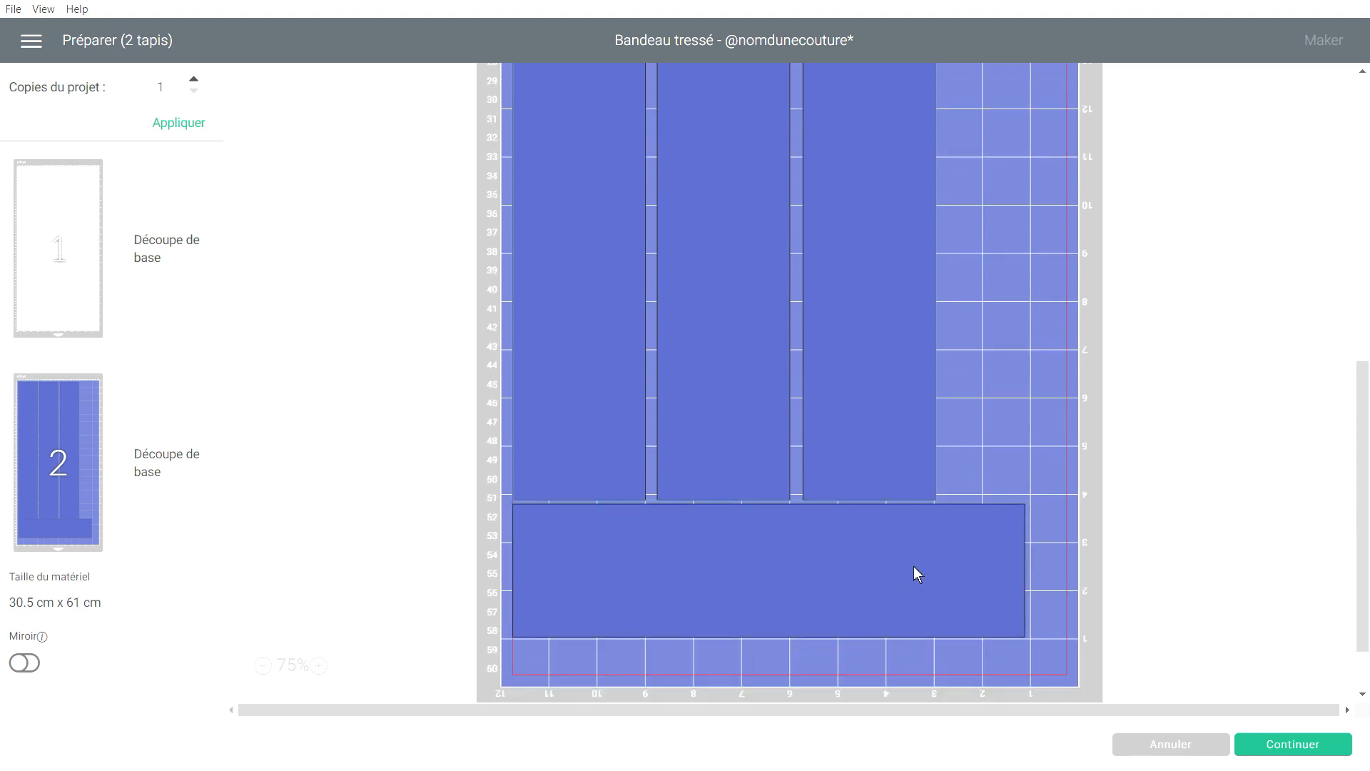
{"action": "left_click_drag", "start_coordinate": [793, 563], "coordinate": [829, 605]}
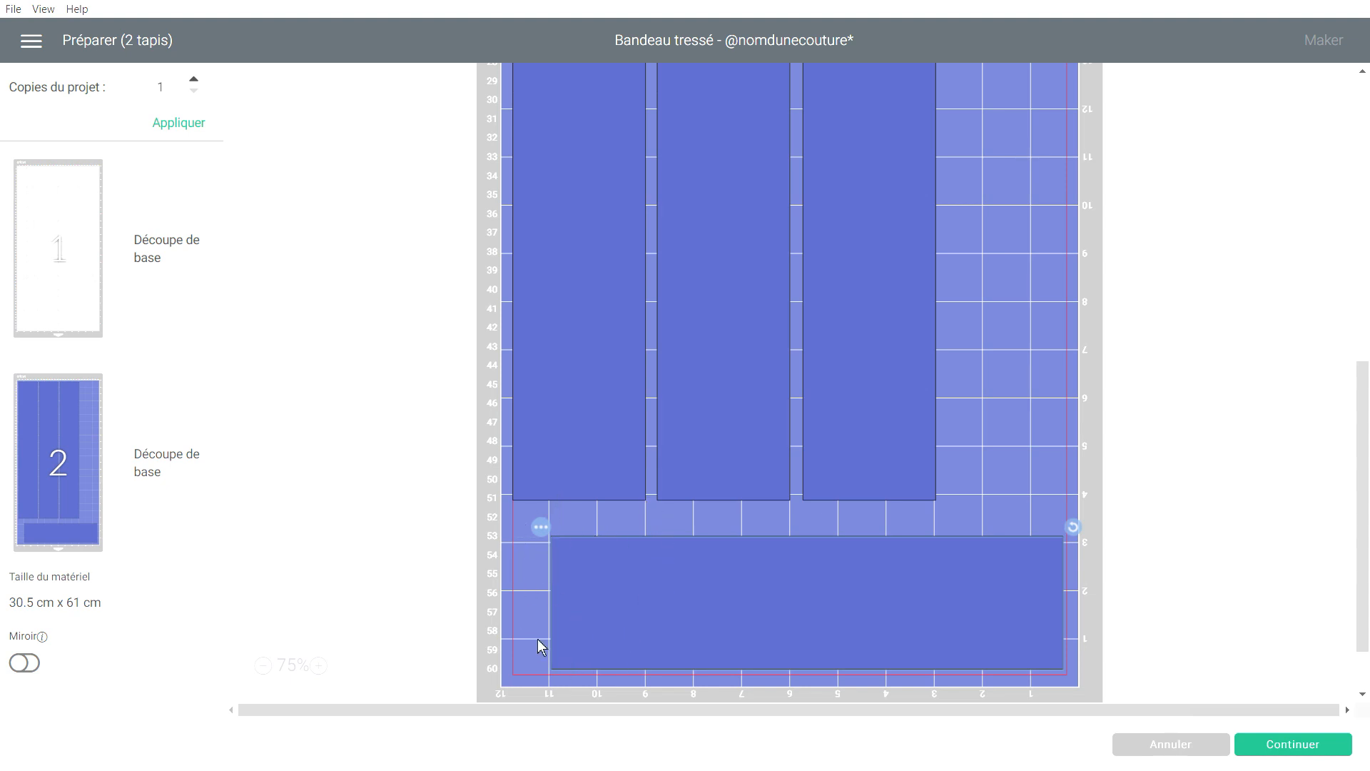
{"action": "left_click_drag", "start_coordinate": [804, 589], "coordinate": [767, 559]}
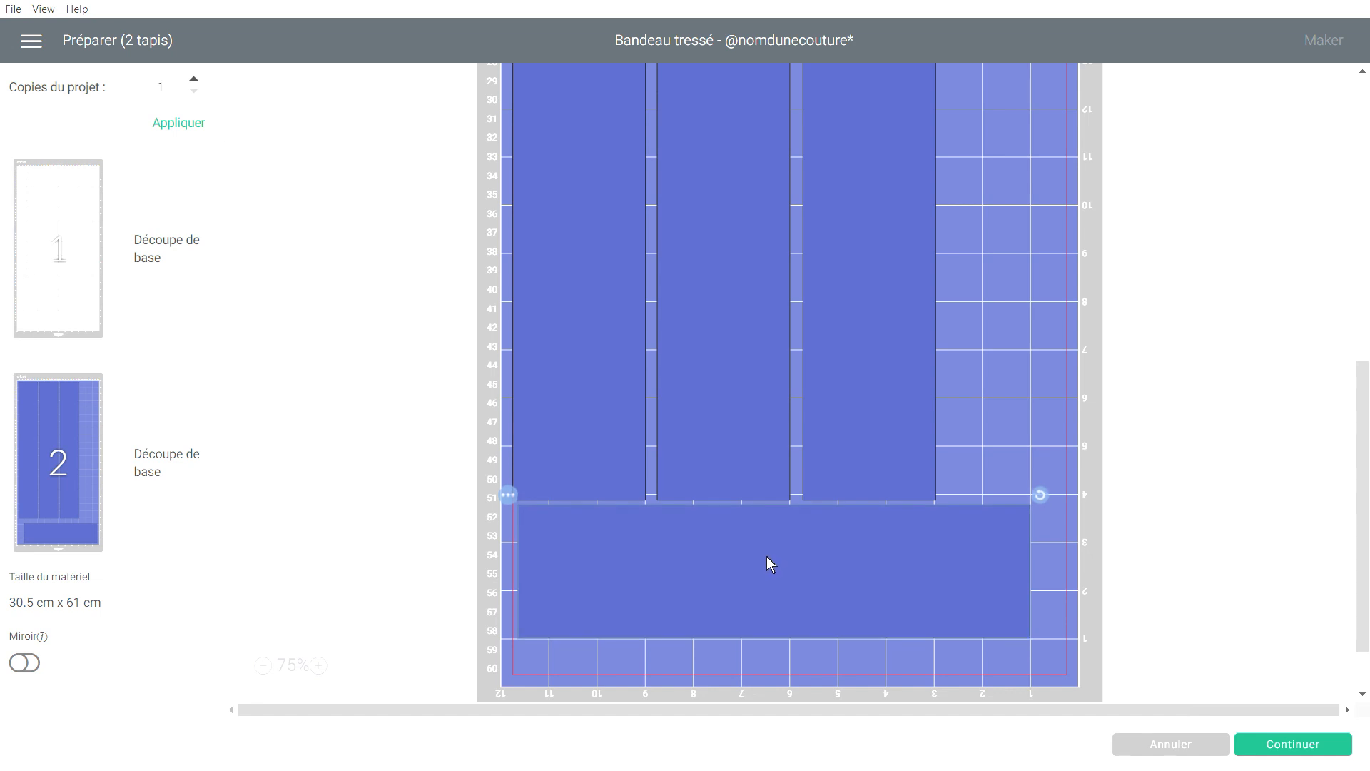
Shift the three long strips slightly down and confirm the mat layout for cutting.
{"action": "scroll", "coordinate": [927, 610], "scroll_direction": "up", "scroll_amount": 2}
{"action": "scroll", "coordinate": [926, 605], "scroll_direction": "up", "scroll_amount": 5}
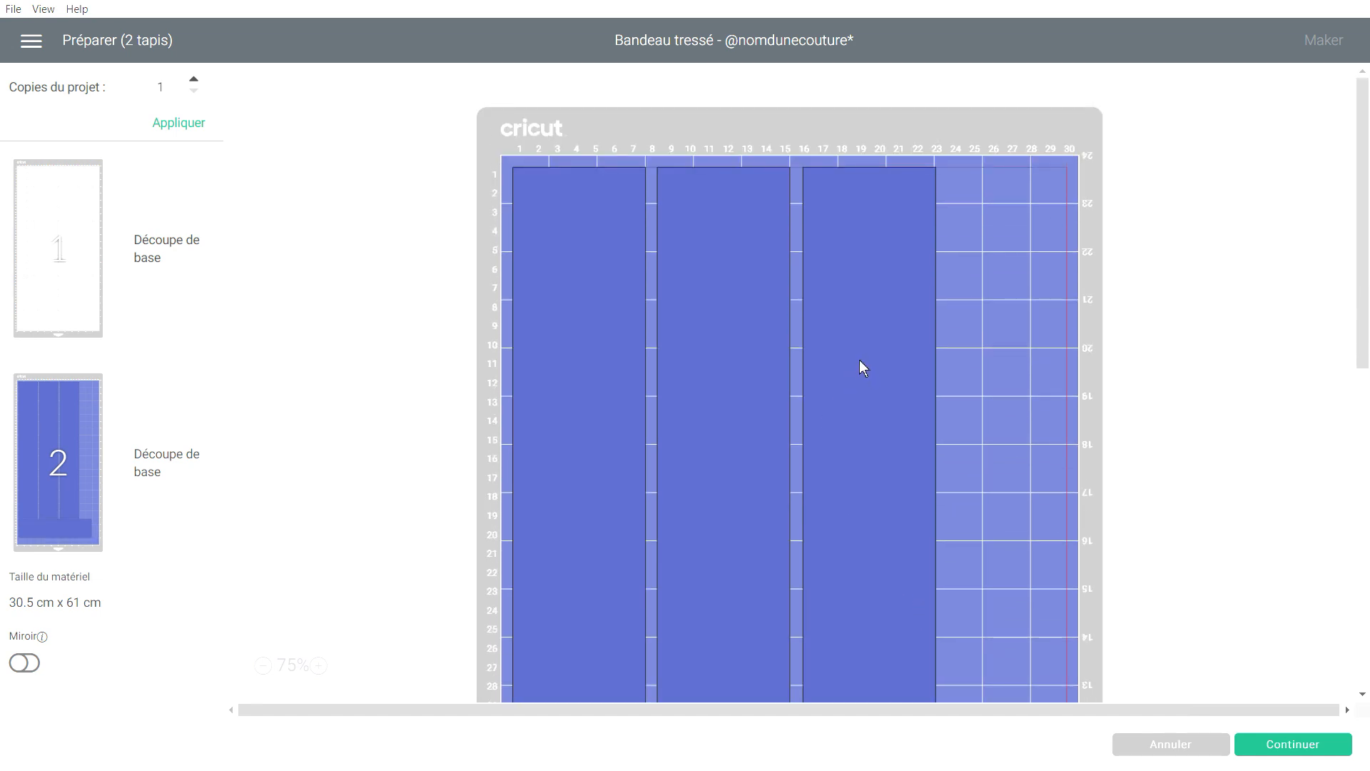
{"action": "mouse_move", "coordinate": [859, 357]}
{"action": "left_mouse_down"}
{"action": "mouse_move", "coordinate": [866, 383]}
{"action": "mouse_move", "coordinate": [893, 347]}
{"action": "mouse_move", "coordinate": [855, 367]}
{"action": "mouse_move", "coordinate": [889, 365]}
{"action": "mouse_move", "coordinate": [858, 358]}
{"action": "left_mouse_up"}
{"action": "scroll", "coordinate": [845, 473], "scroll_direction": "down", "scroll_amount": 10}
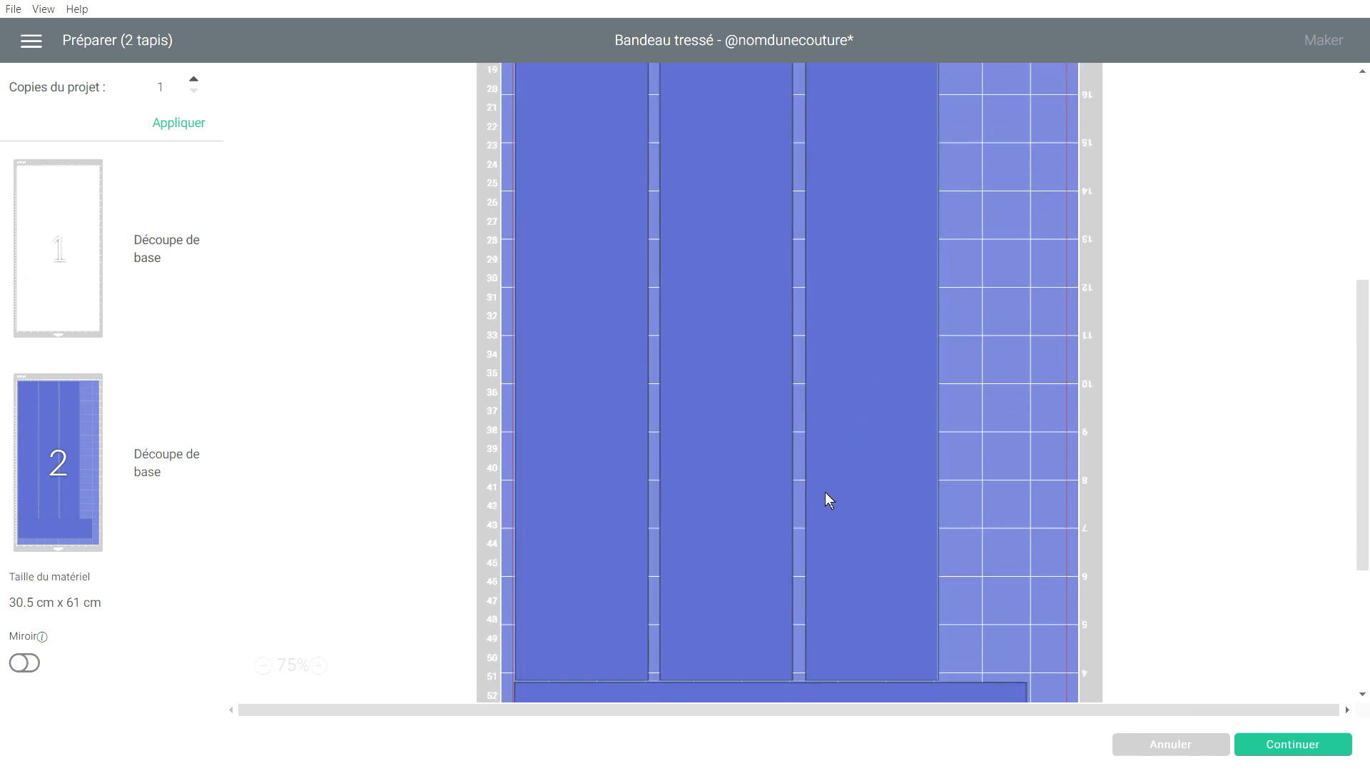
{"action": "left_click", "coordinate": [817, 481]}
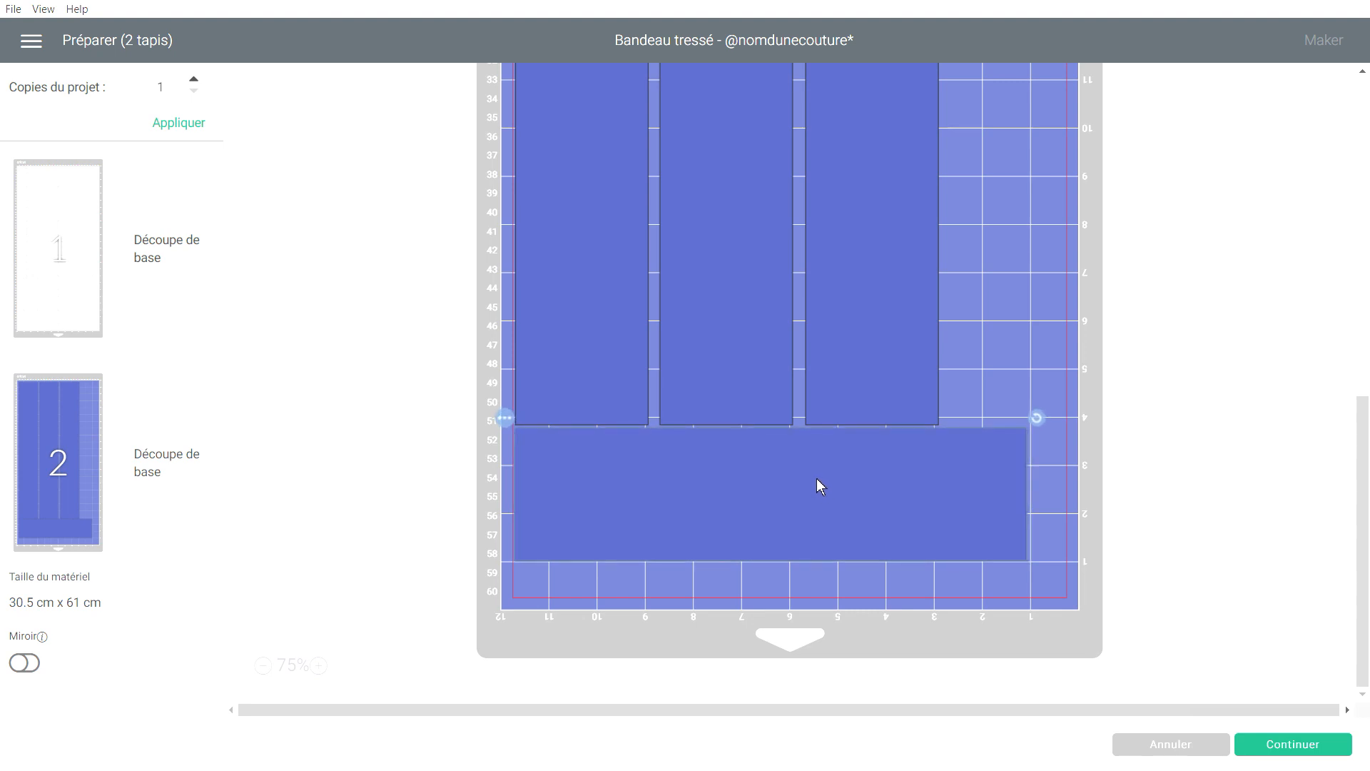
{"action": "left_click", "coordinate": [241, 530]}
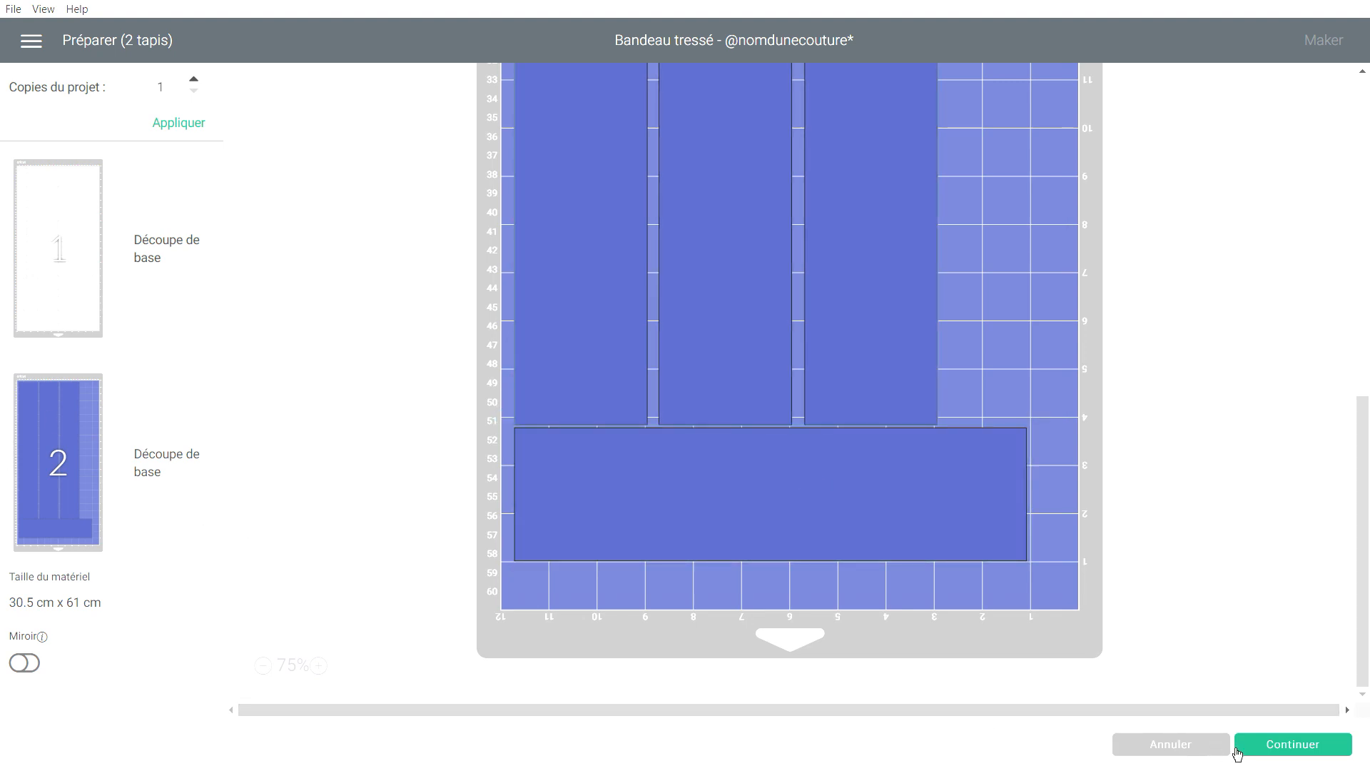
{"action": "left_click", "coordinate": [1273, 750]}
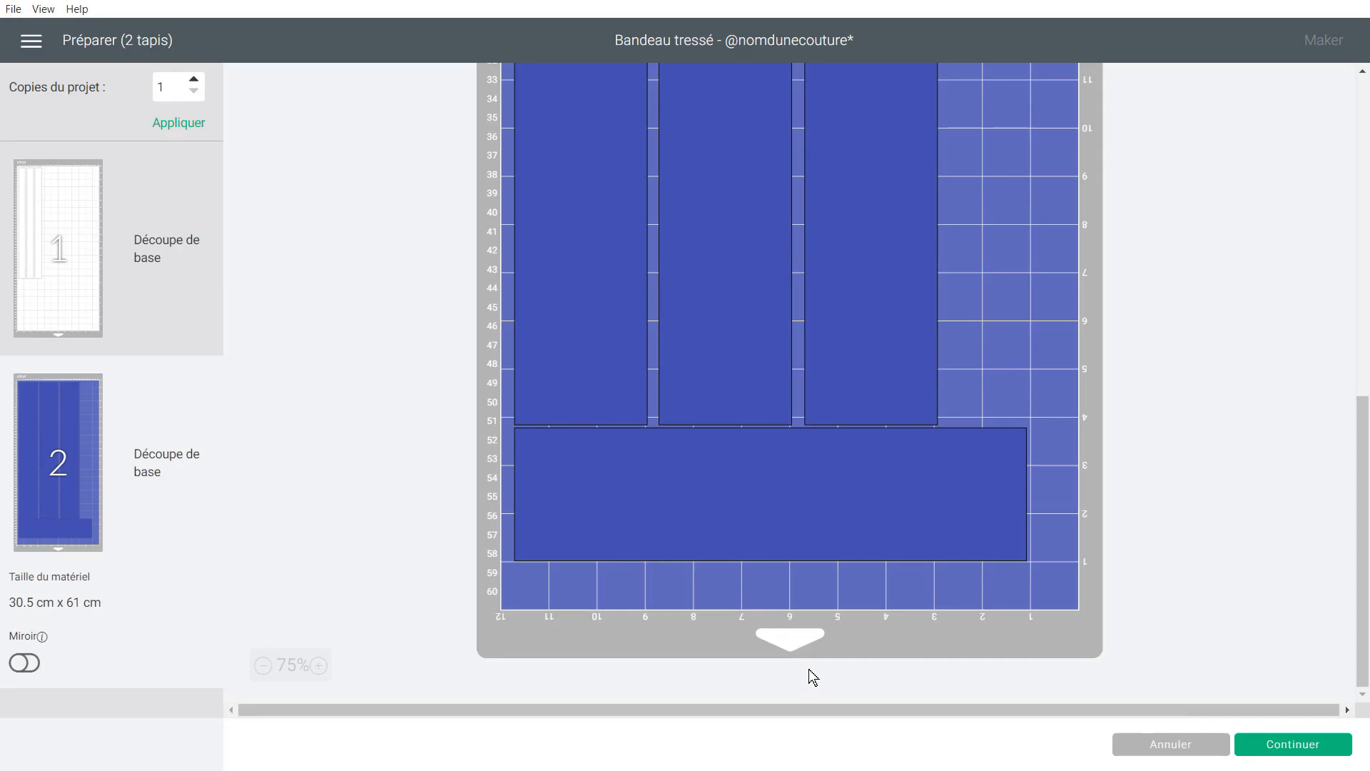
{"action": "left_click", "coordinate": [1299, 746]}
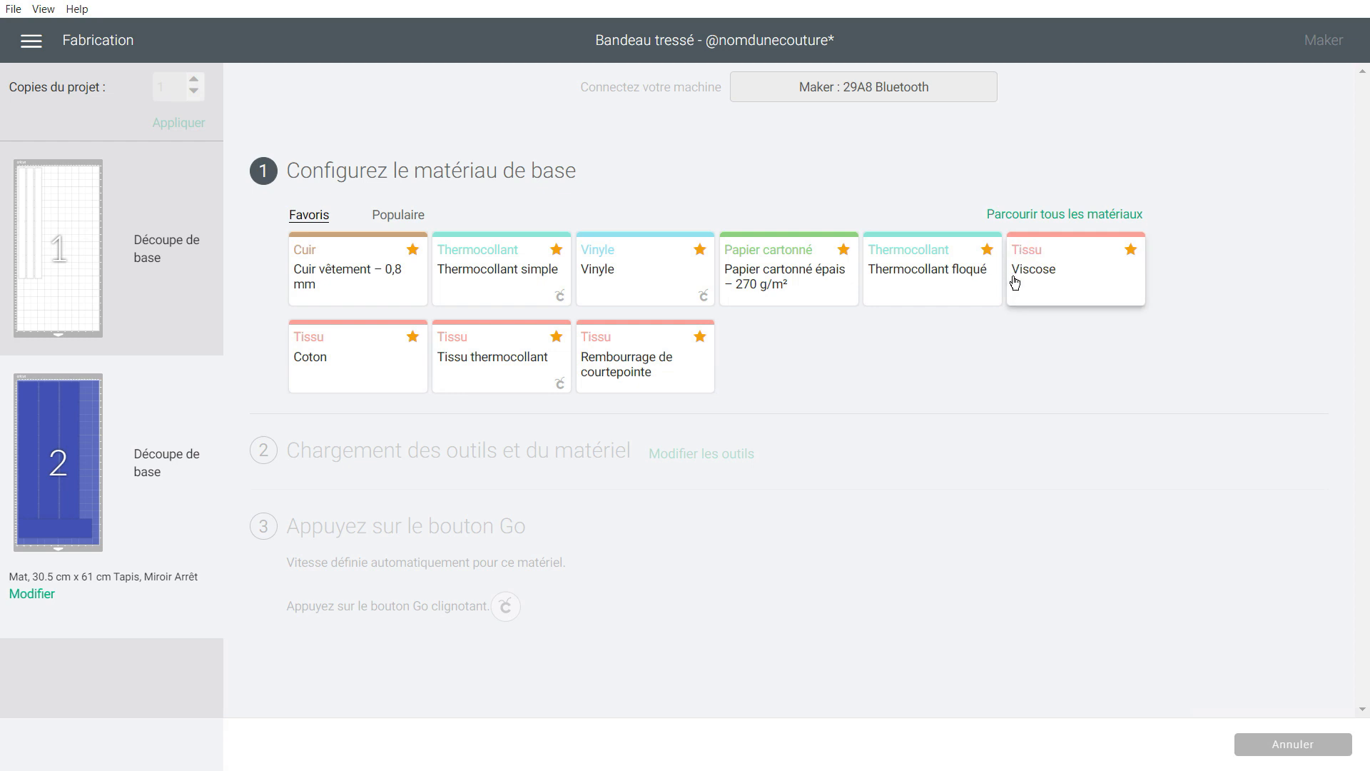
Browse all materials filtered to the Tissu category and scroll through the fabric list.
{"action": "left_click", "coordinate": [1047, 215]}
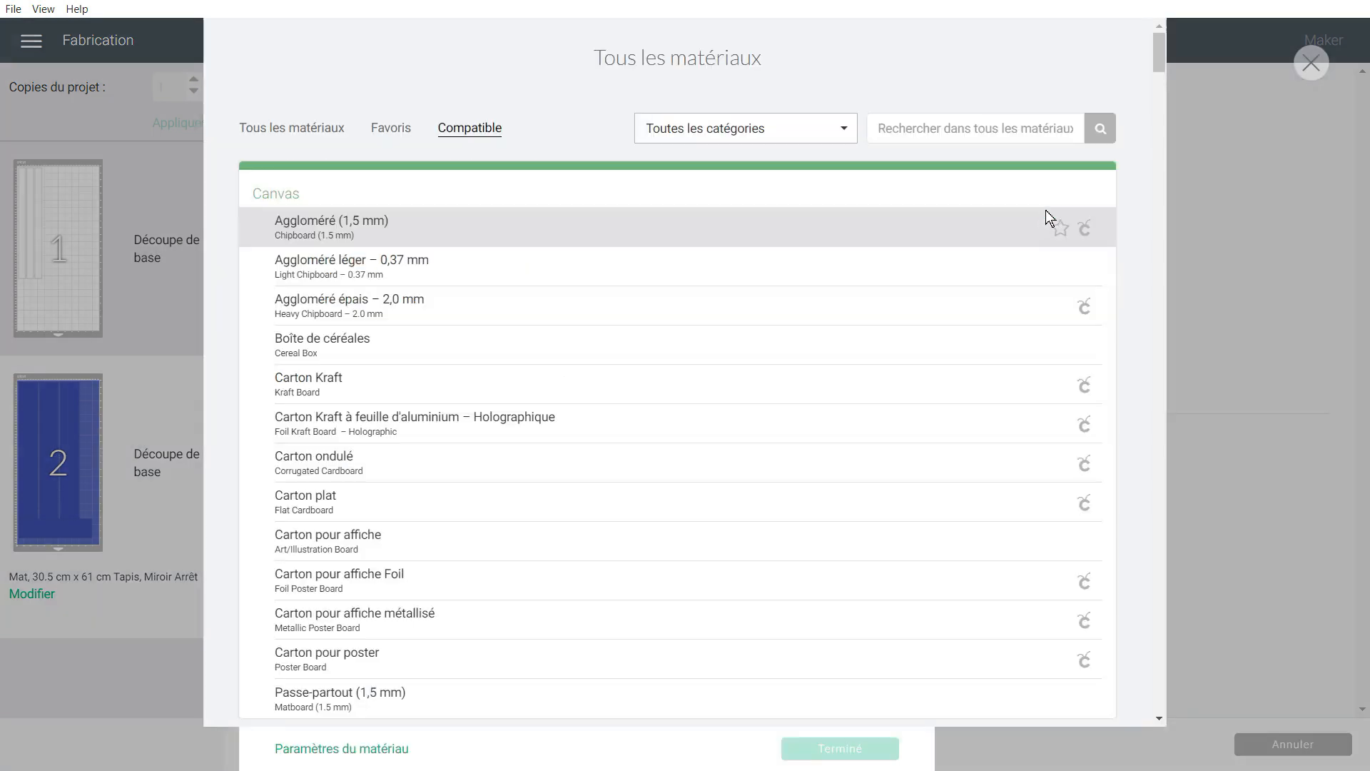
{"action": "left_click", "coordinate": [715, 134]}
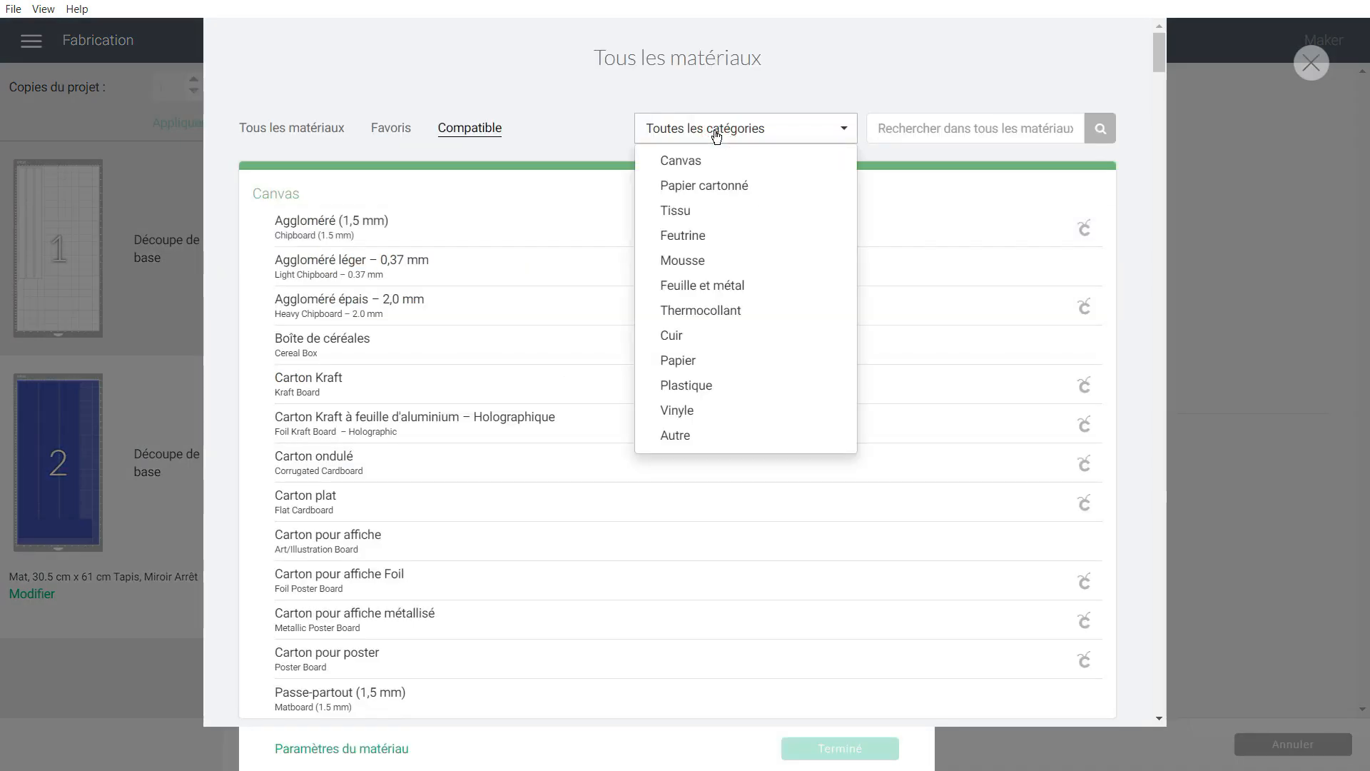
{"action": "left_click", "coordinate": [682, 214]}
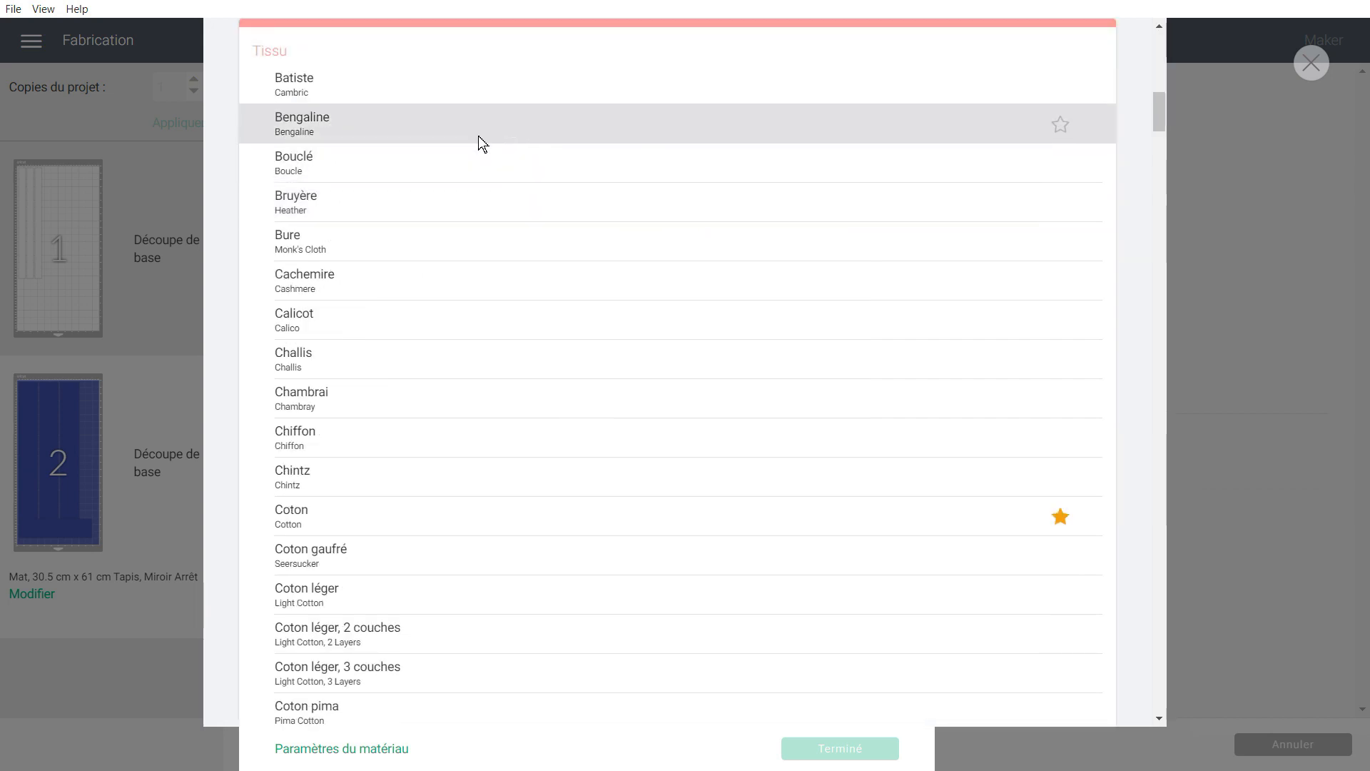
{"action": "scroll", "coordinate": [380, 87], "scroll_direction": "down", "scroll_amount": 12}
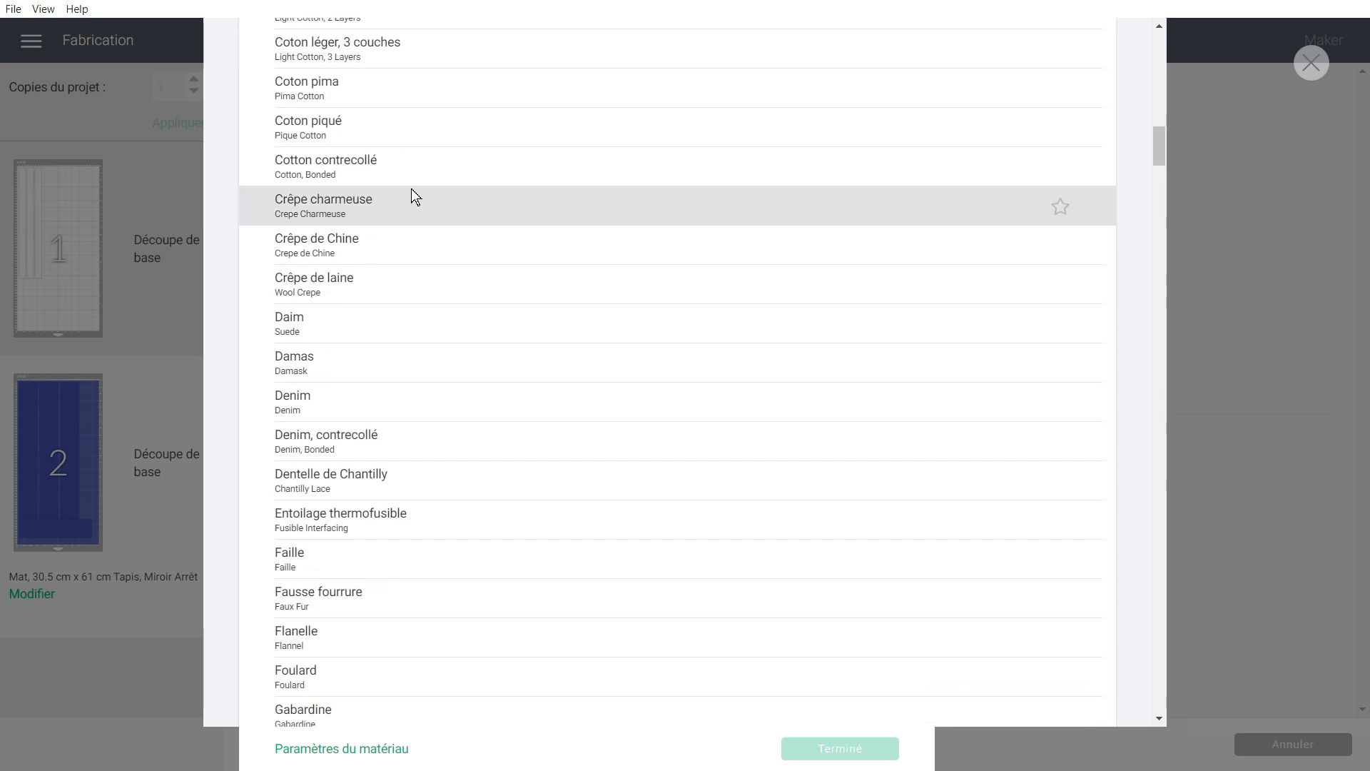
{"action": "scroll", "coordinate": [414, 197], "scroll_direction": "down", "scroll_amount": 10}
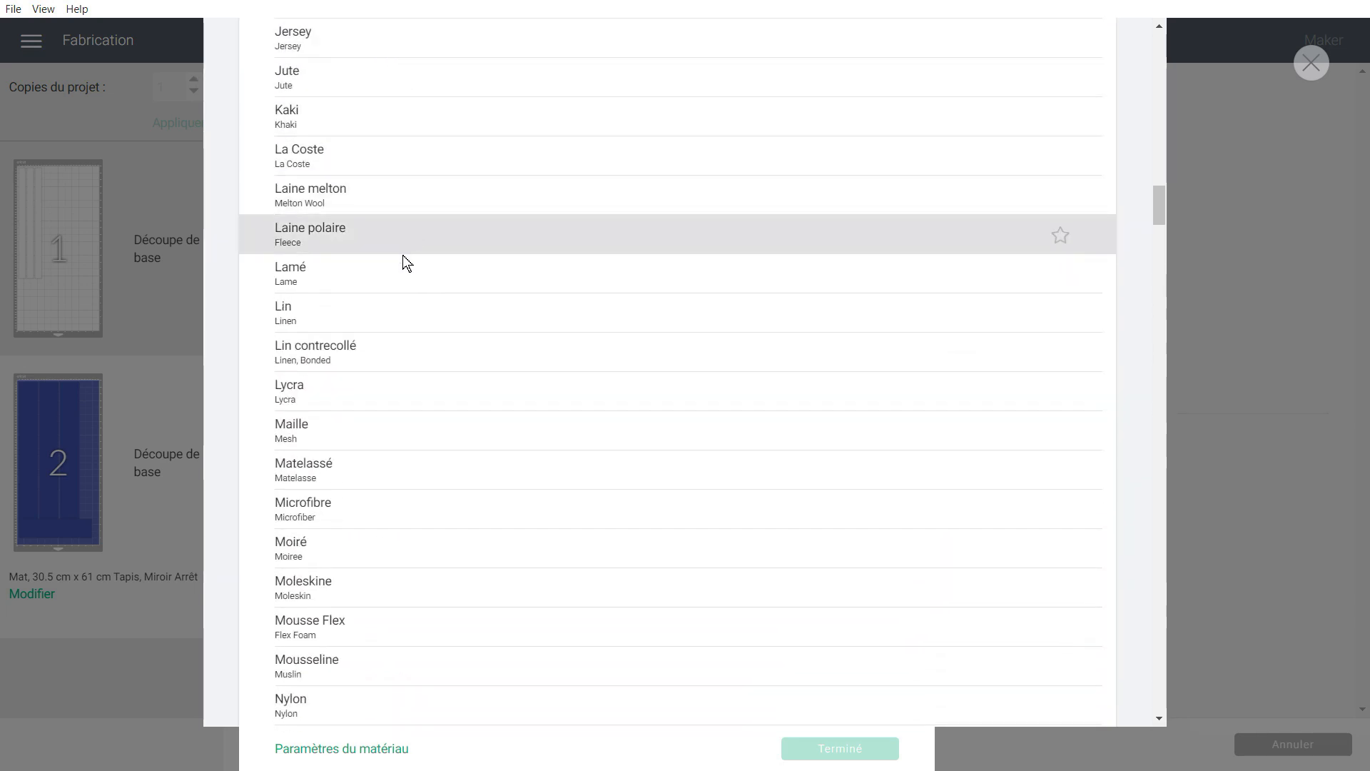
{"action": "scroll", "coordinate": [398, 361], "scroll_direction": "down", "scroll_amount": 4}
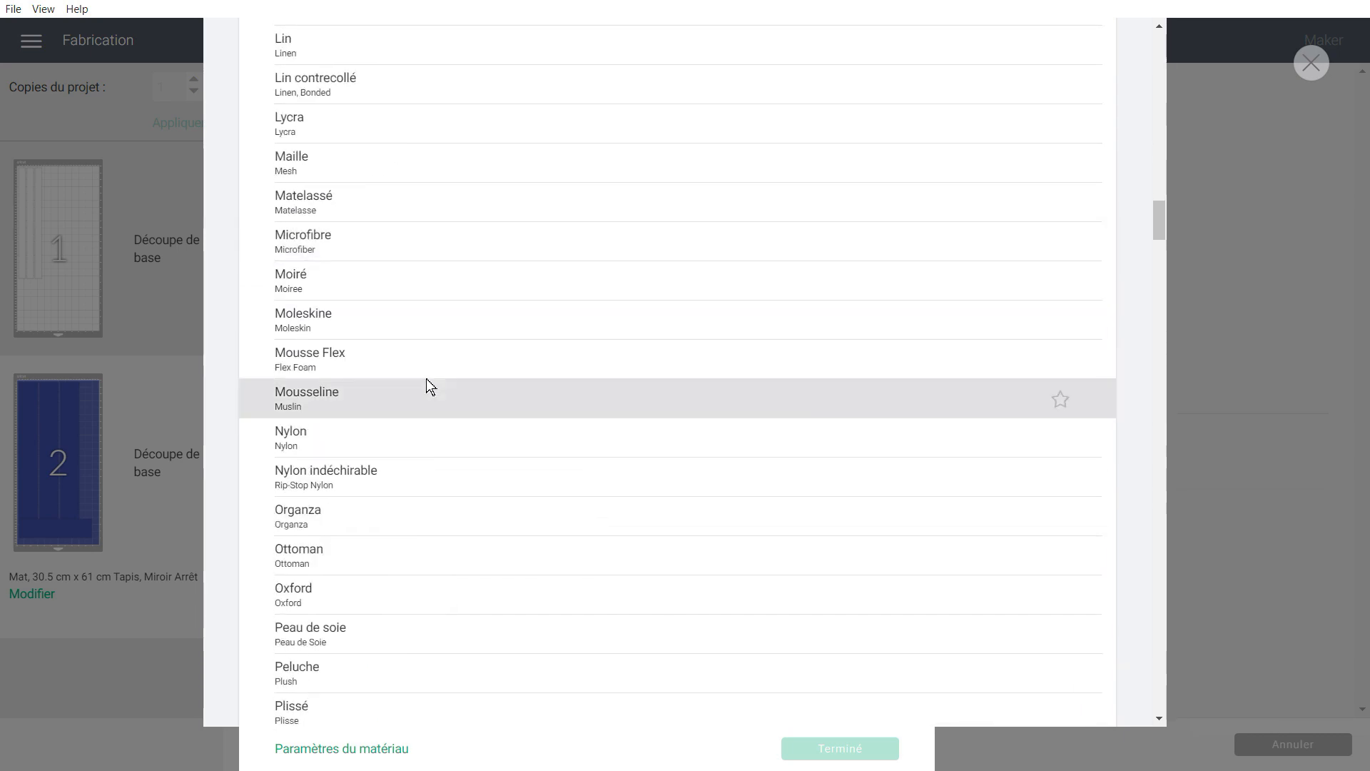
{"action": "scroll", "coordinate": [499, 309], "scroll_direction": "down", "scroll_amount": 4}
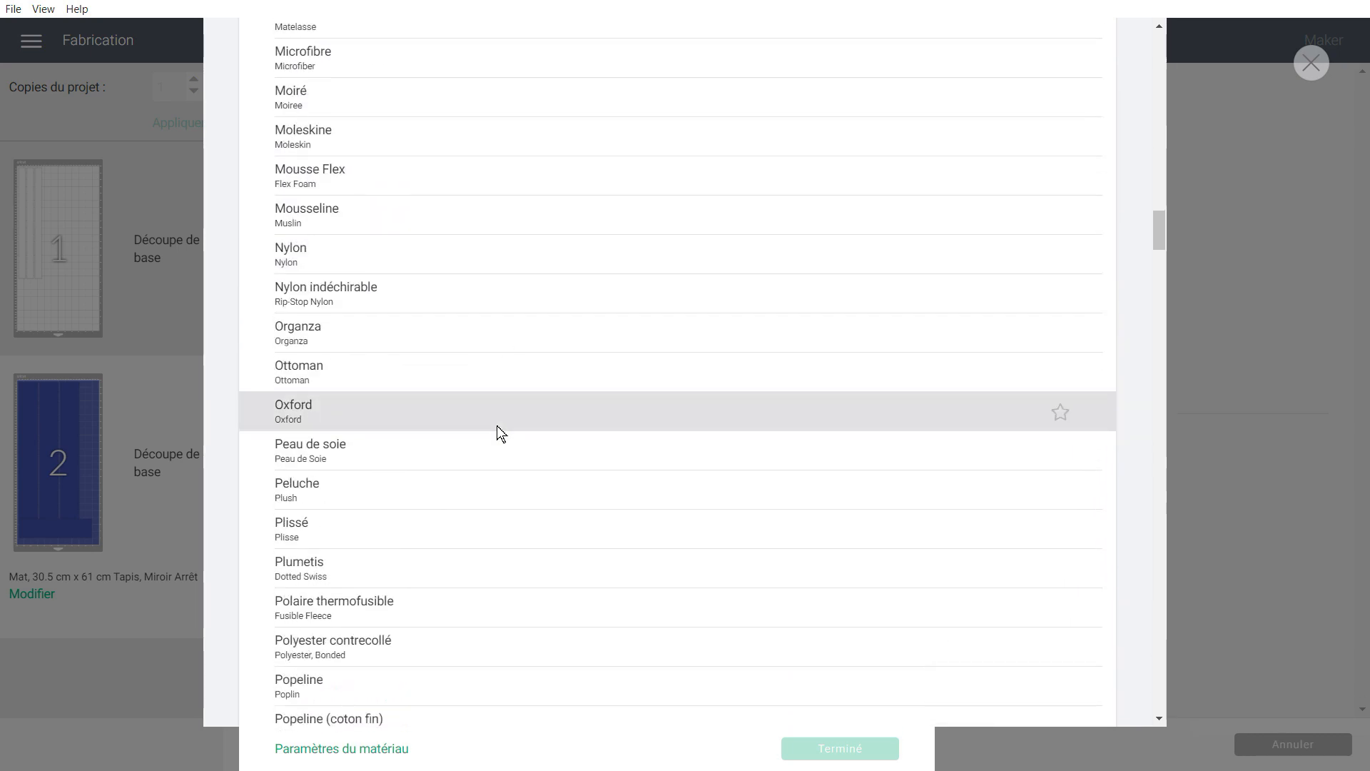
{"action": "scroll", "coordinate": [464, 452], "scroll_direction": "down", "scroll_amount": 6}
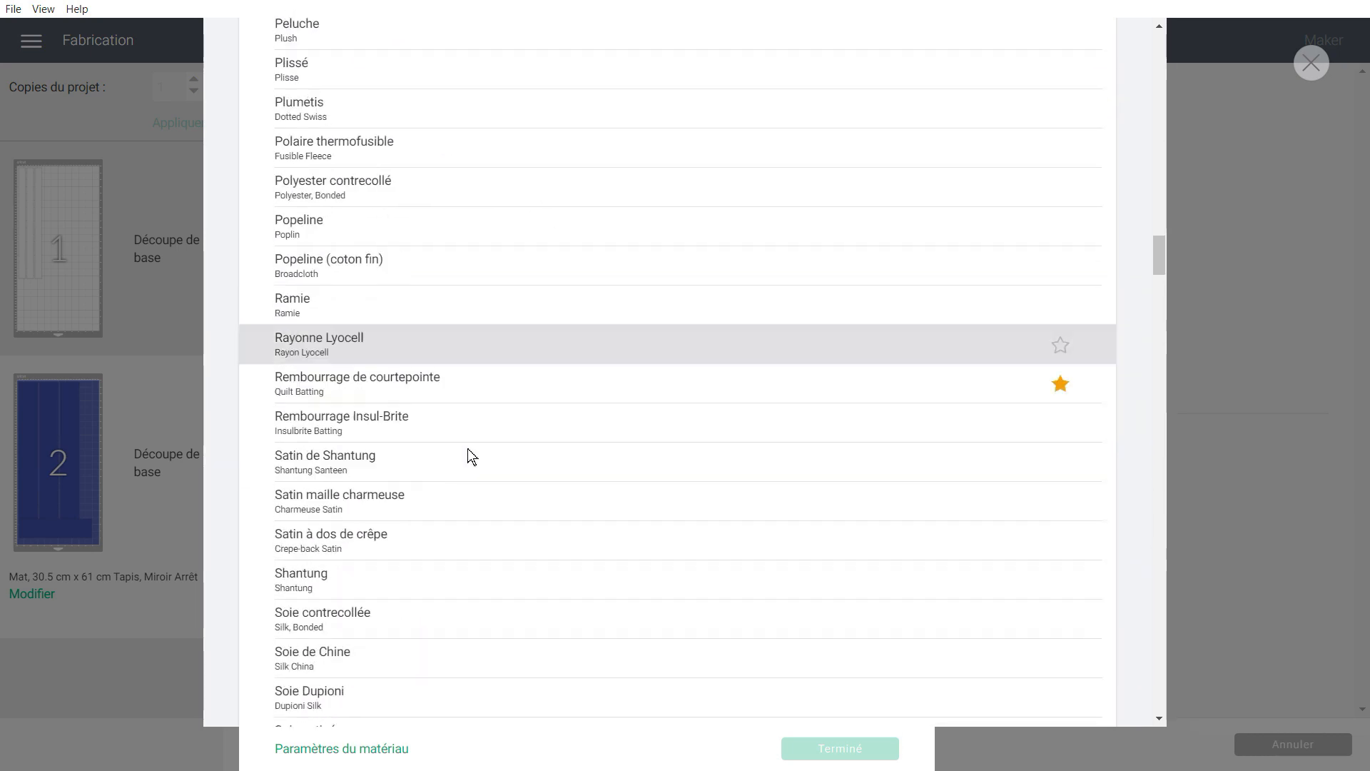
{"action": "scroll", "coordinate": [469, 444], "scroll_direction": "down", "scroll_amount": 13}
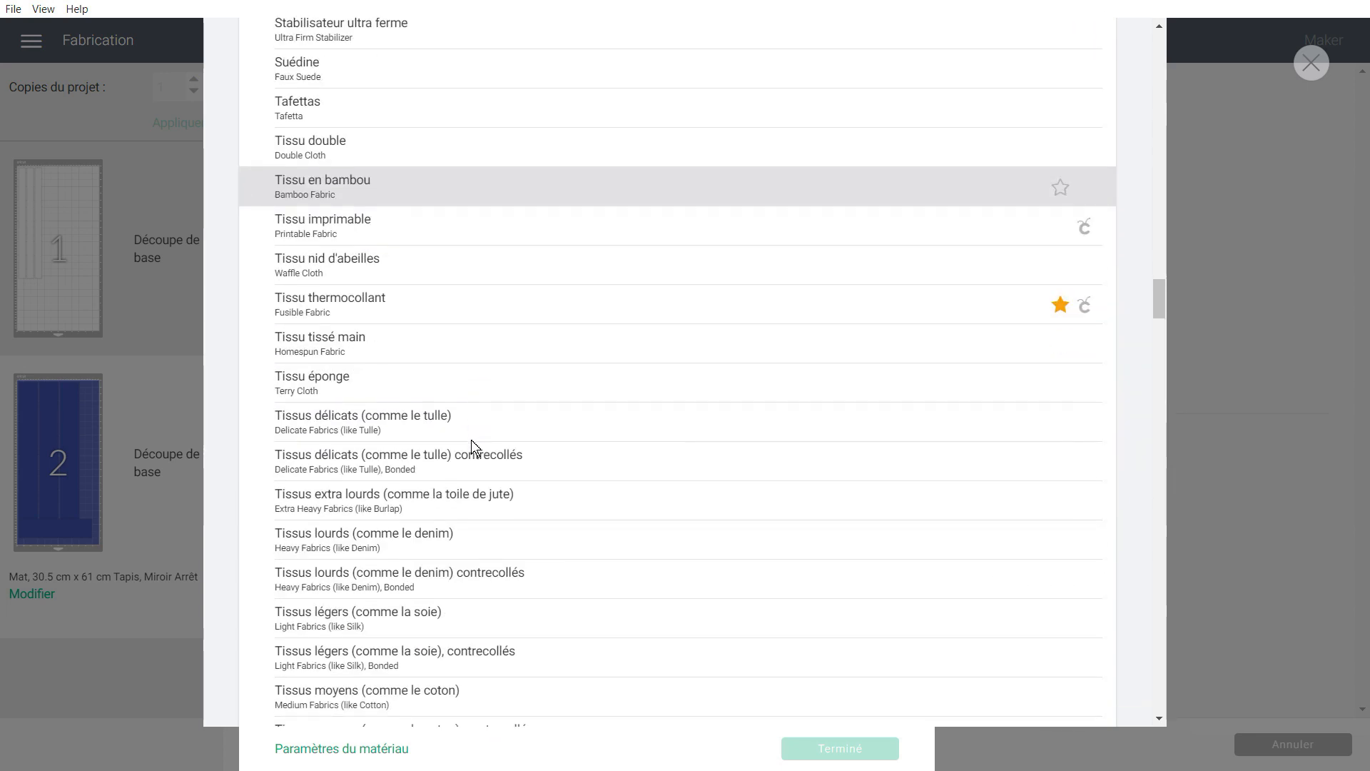
{"action": "scroll", "coordinate": [473, 442], "scroll_direction": "down", "scroll_amount": 14}
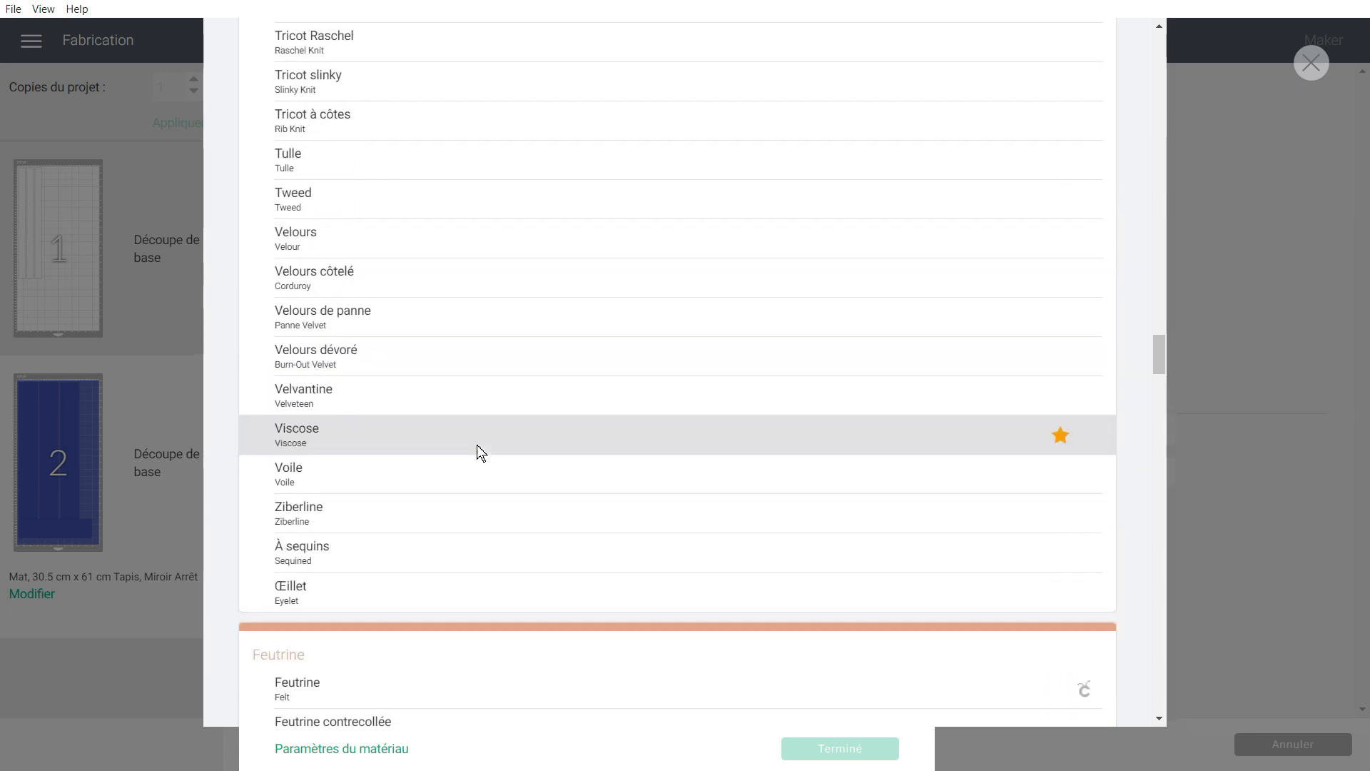
{"action": "scroll", "coordinate": [799, 346], "scroll_direction": "up", "scroll_amount": 6}
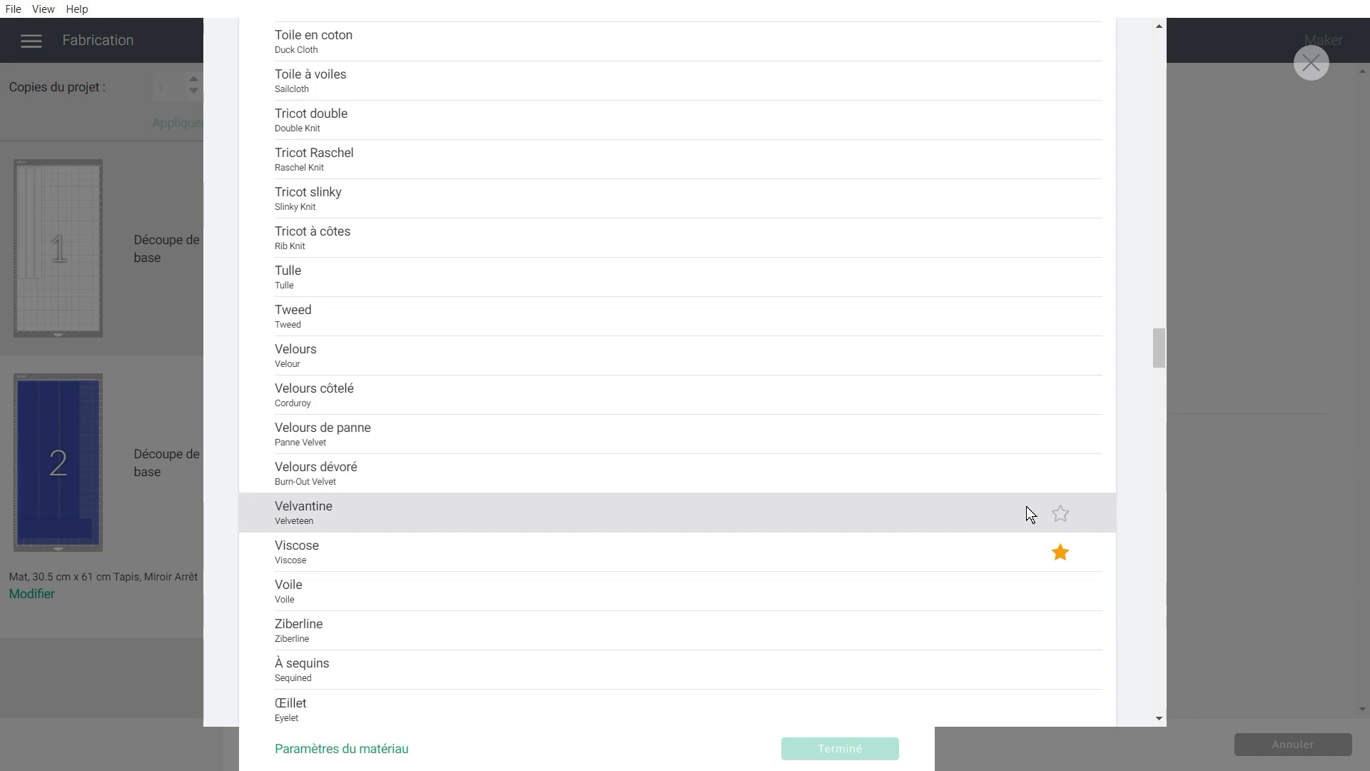
Choose Viscose as the base material and confirm it.
{"action": "left_click", "coordinate": [1061, 517]}
{"action": "left_click", "coordinate": [1061, 515]}
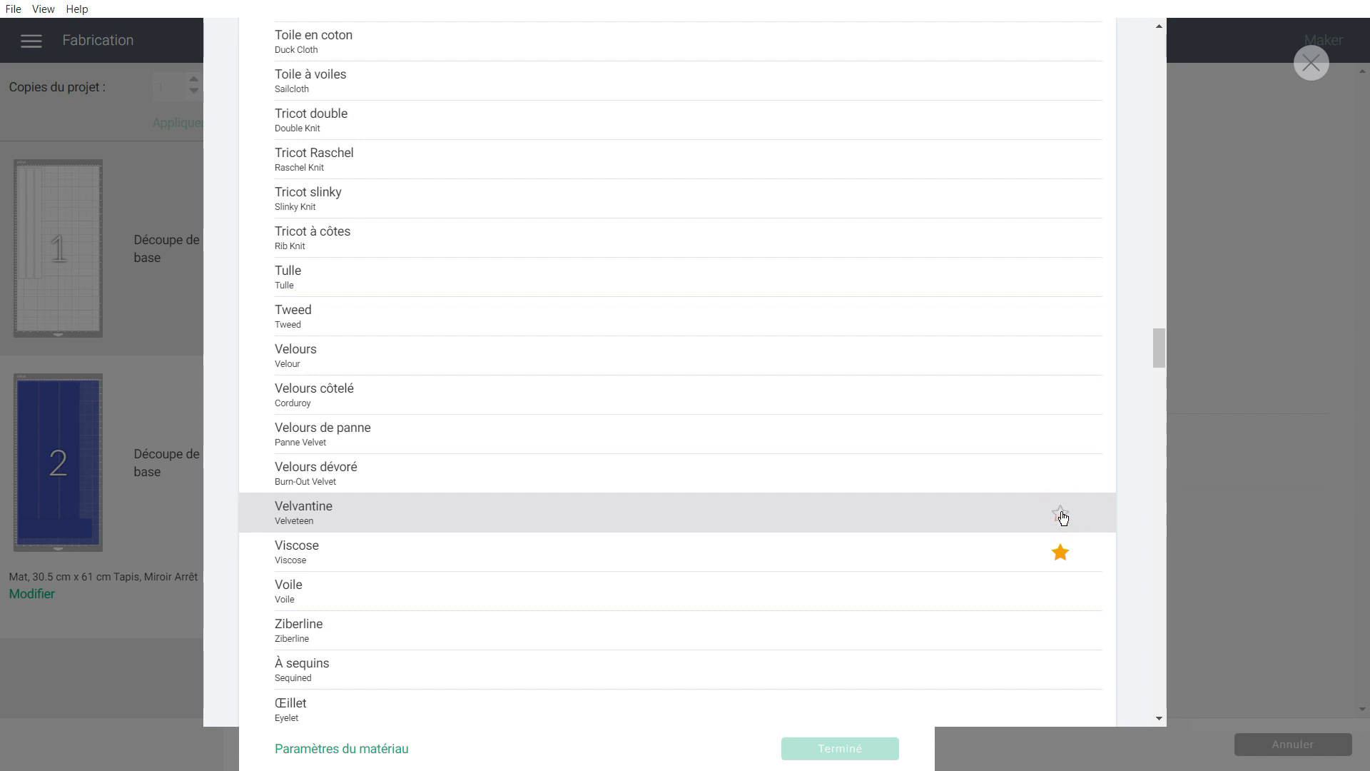
{"action": "left_click", "coordinate": [341, 545]}
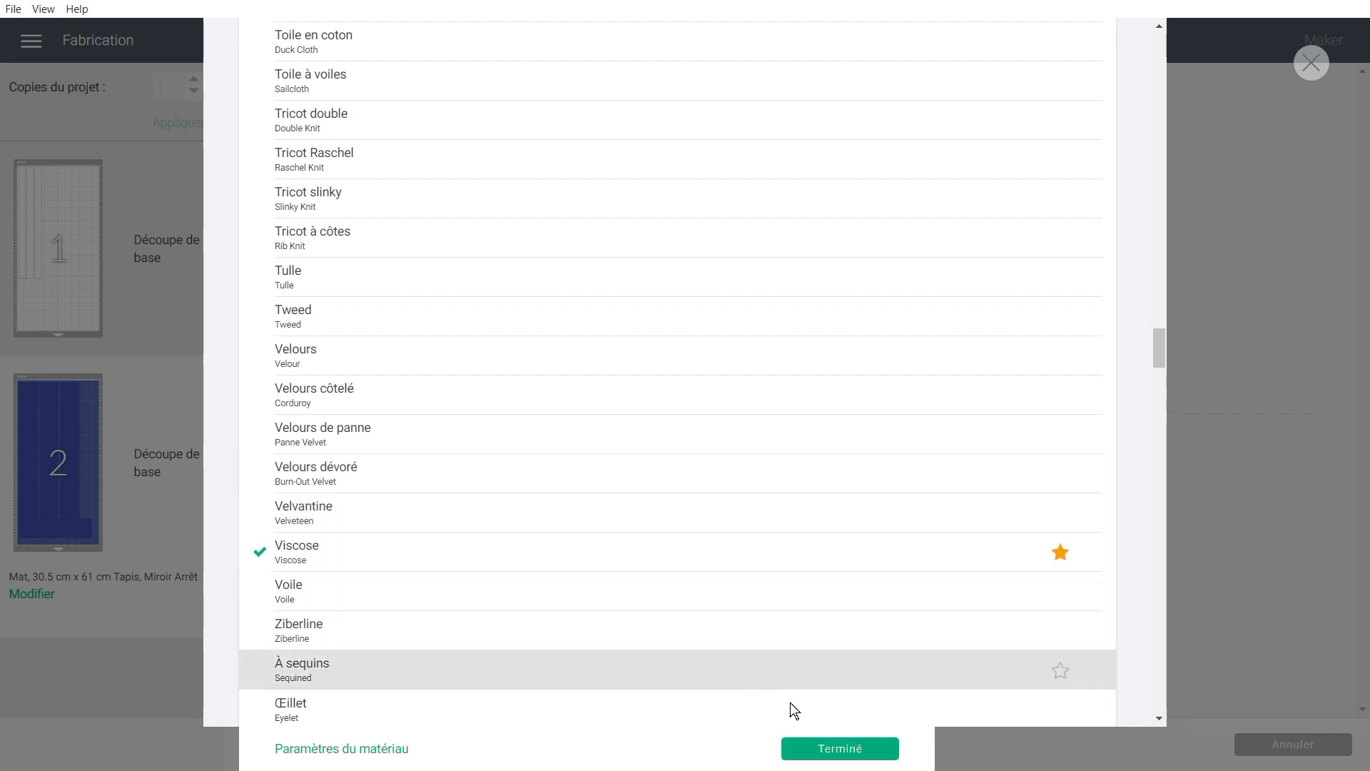
{"action": "left_click", "coordinate": [857, 749]}
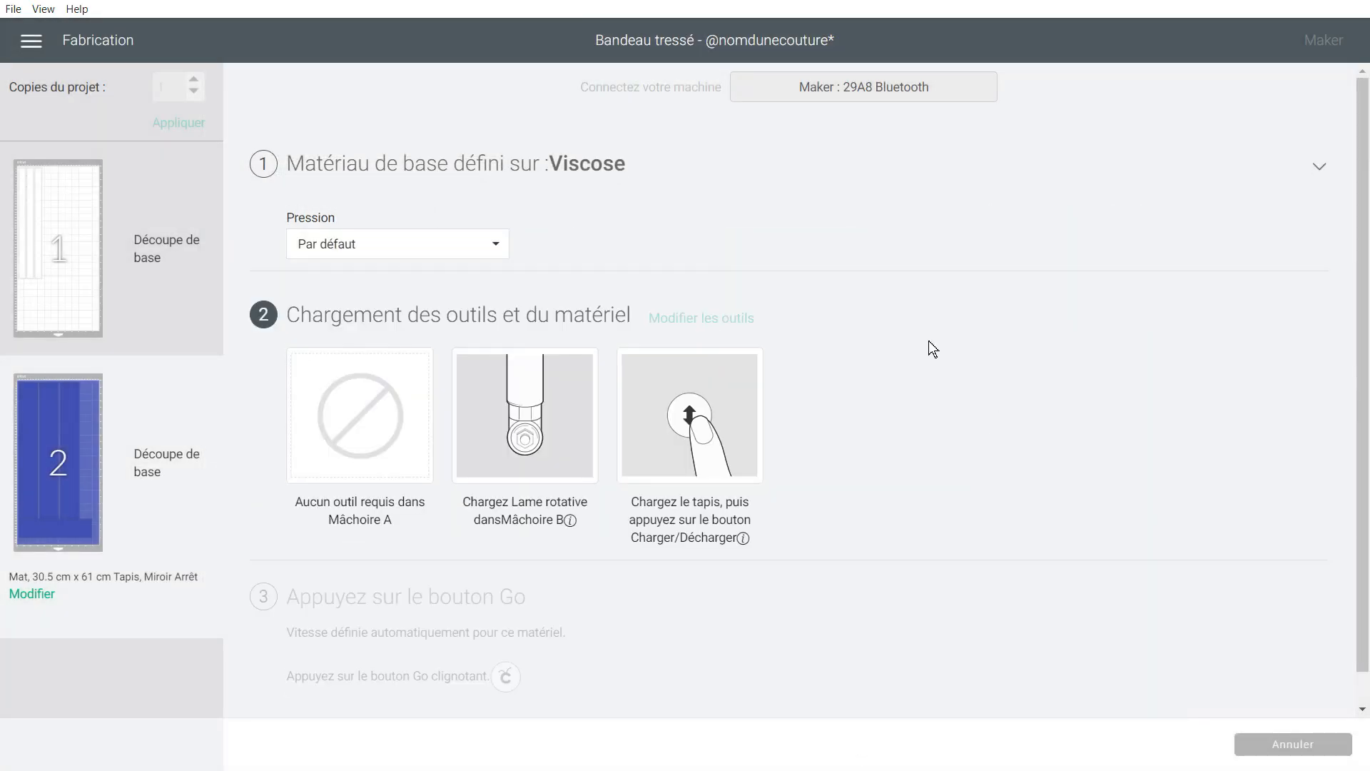